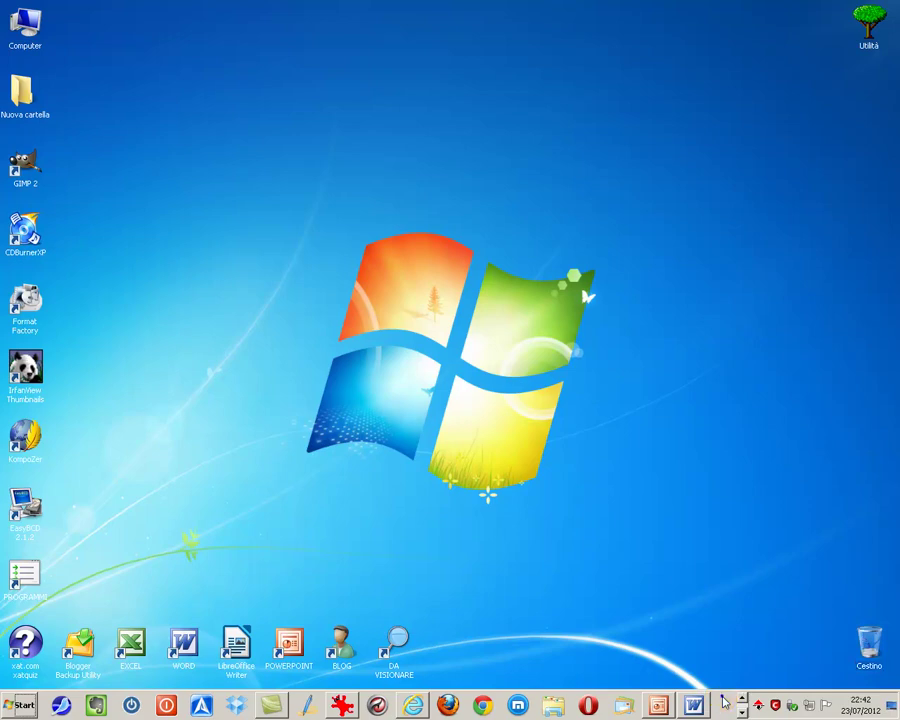
Lock the taskbar from the desktop, and unlock it again.
right_click(724, 703)
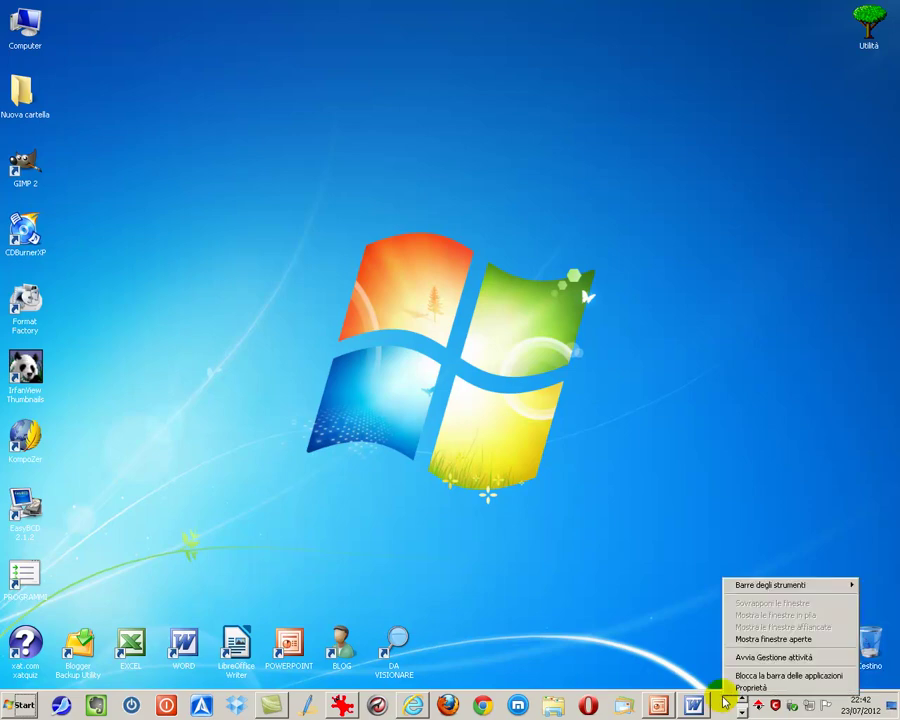
click(776, 680)
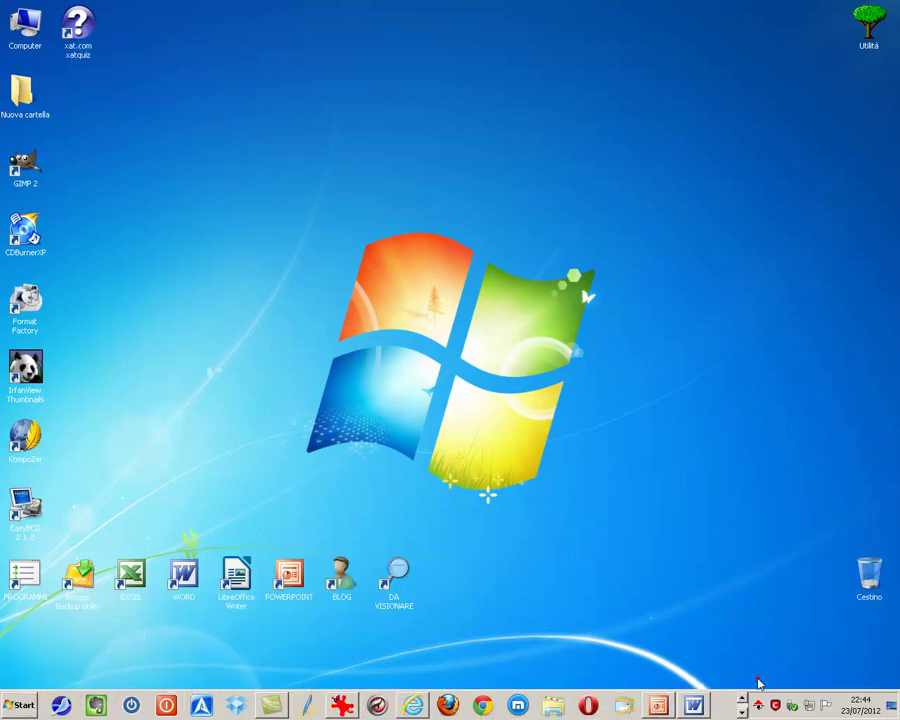
right_click(724, 701)
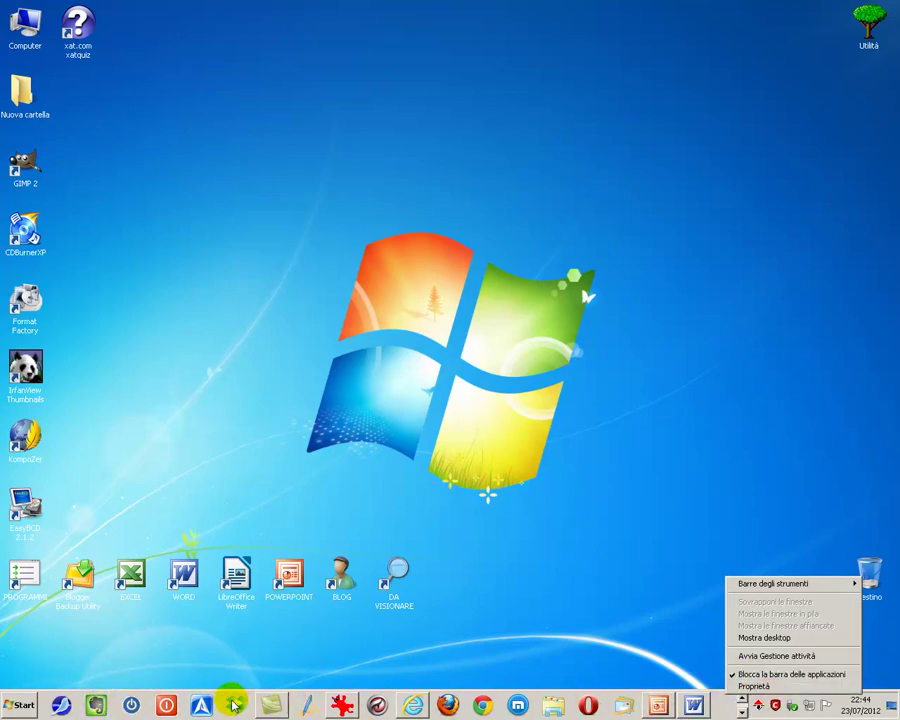
click(736, 677)
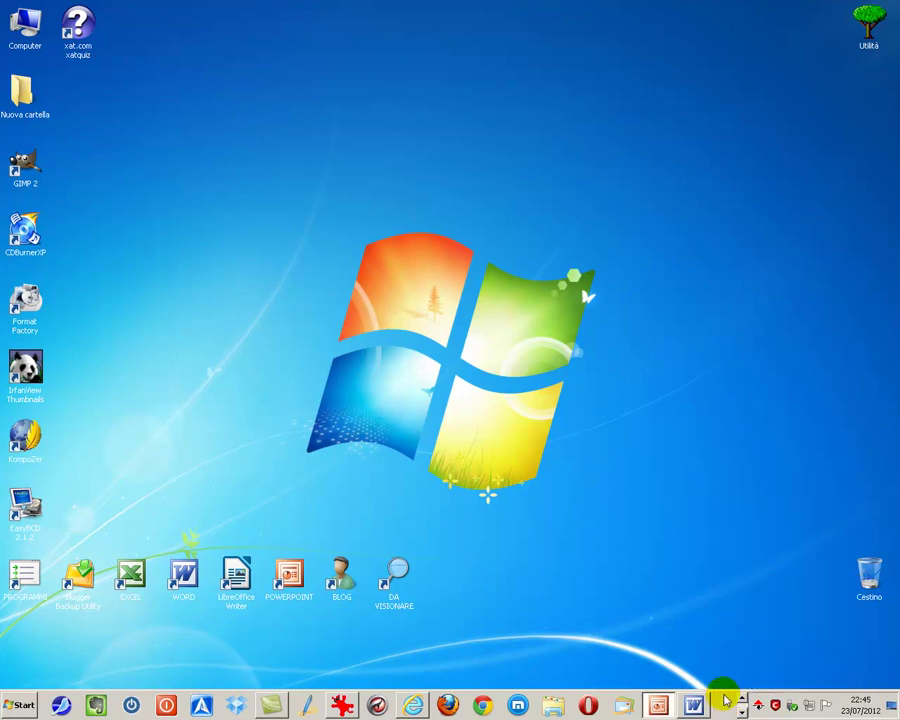
Open the properties of the taskbar and Start menu, and place the dialog in the middle of the desktop.
right_click(725, 698)
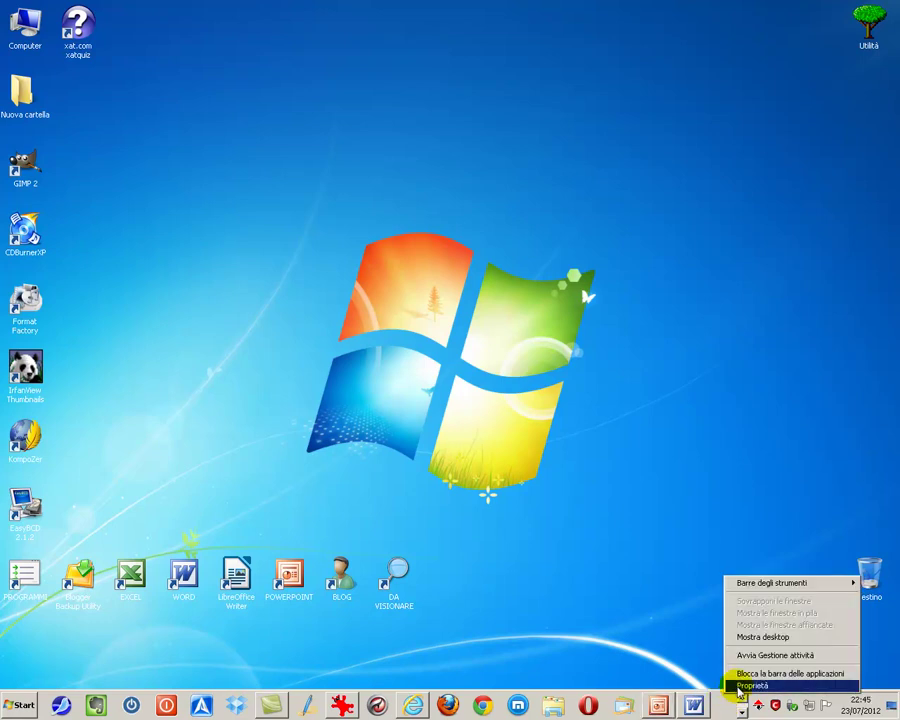
click(752, 686)
drag(121, 378, 428, 195)
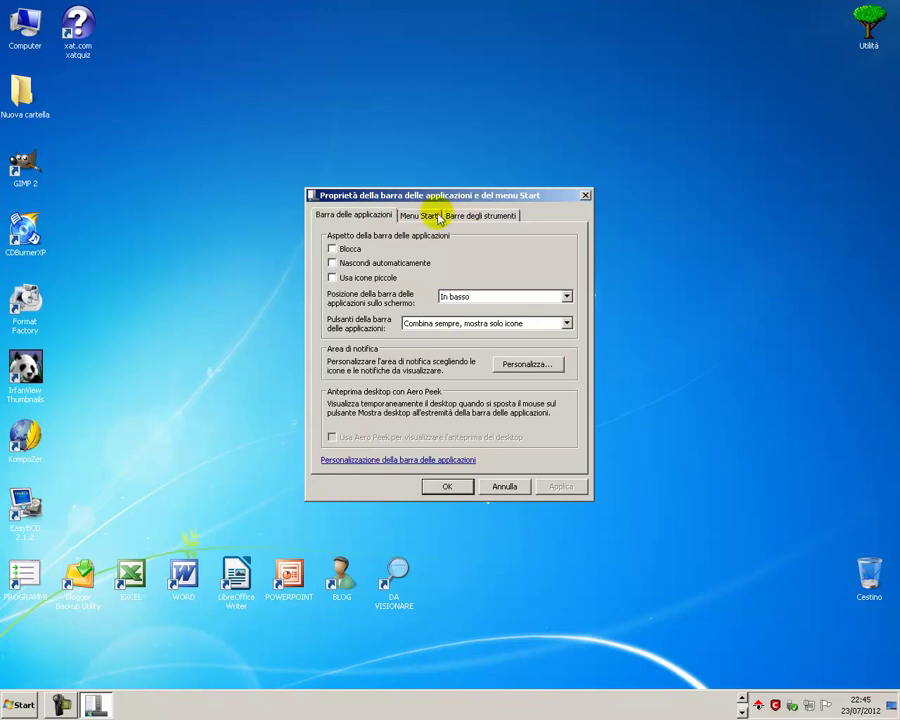
Switch the Blocca option on and off, and try Nascondi automaticamente on the taskbar before deselecting it.
click(333, 250)
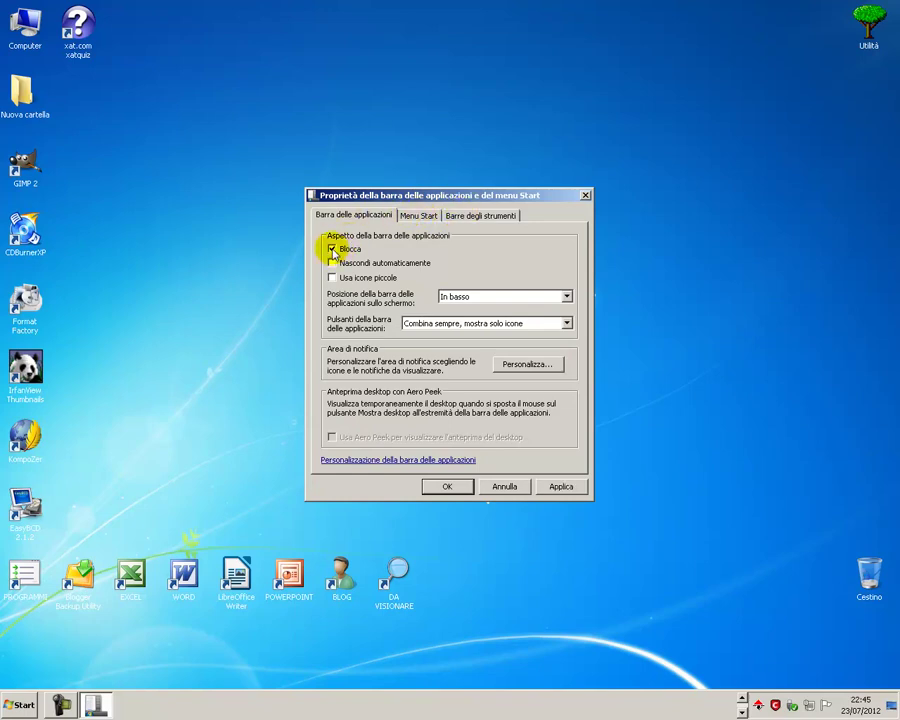
click(333, 250)
click(332, 263)
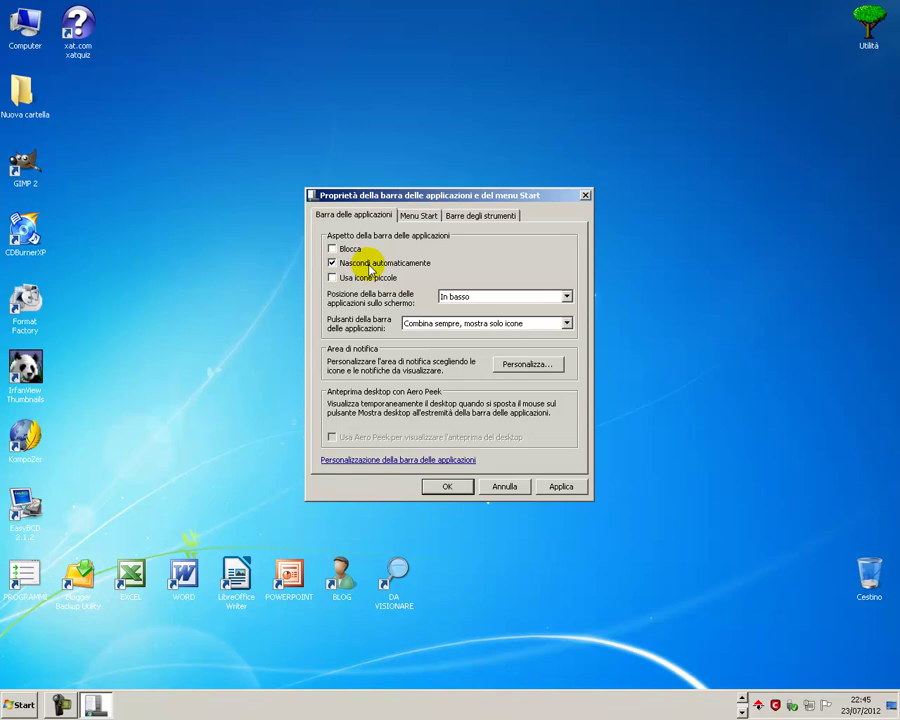
click(561, 487)
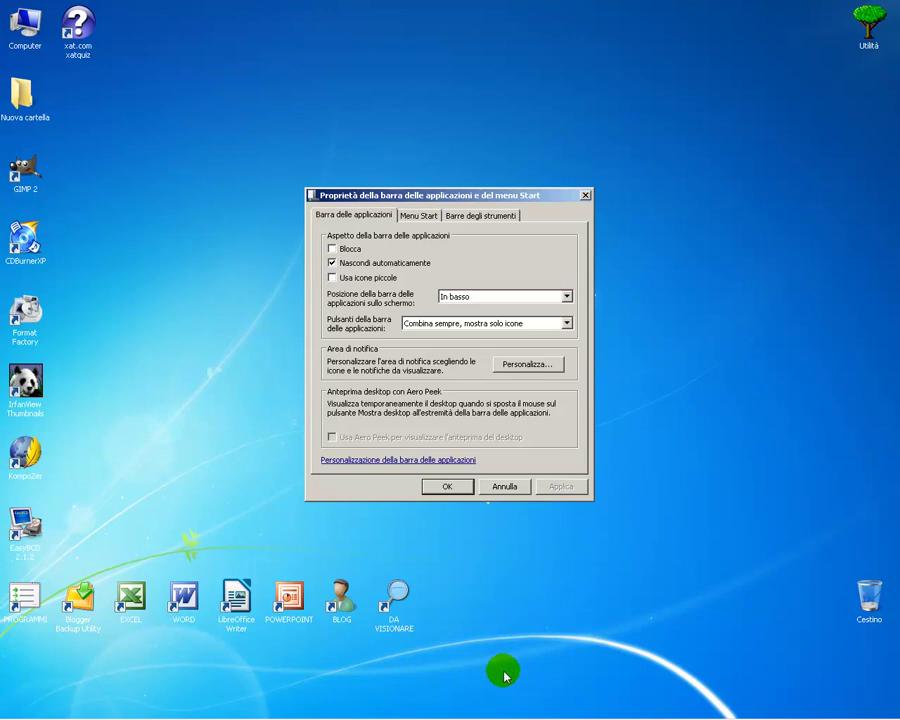
mouse_move(487, 714)
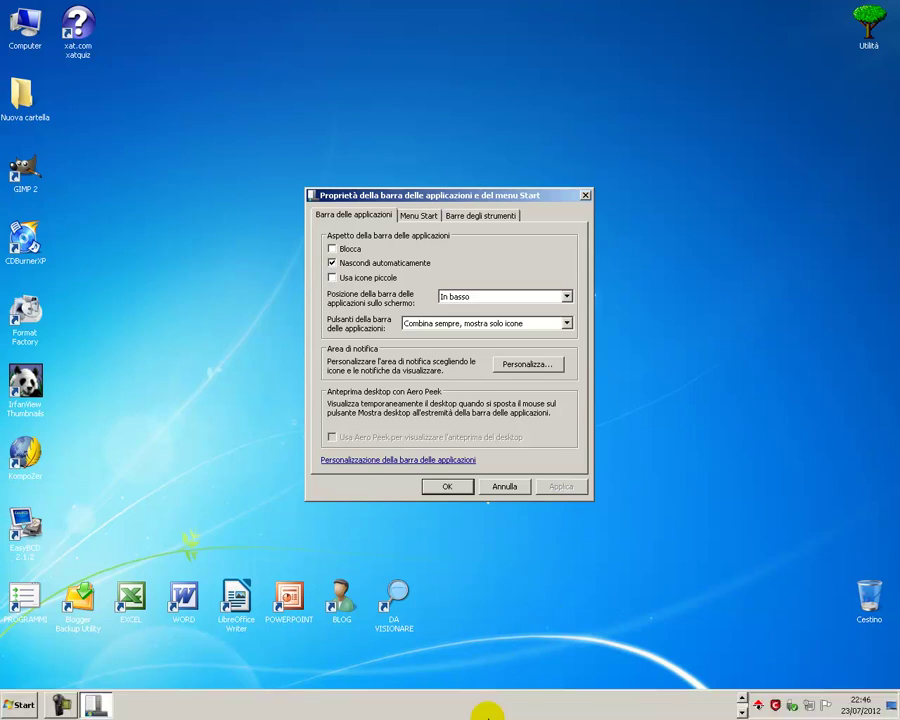
click(741, 699)
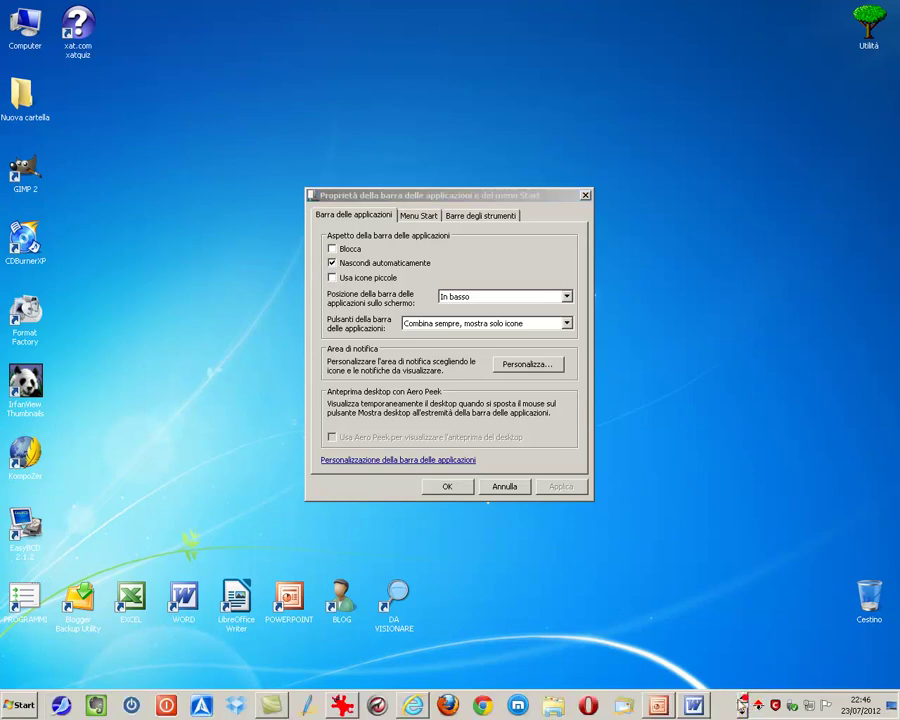
click(332, 262)
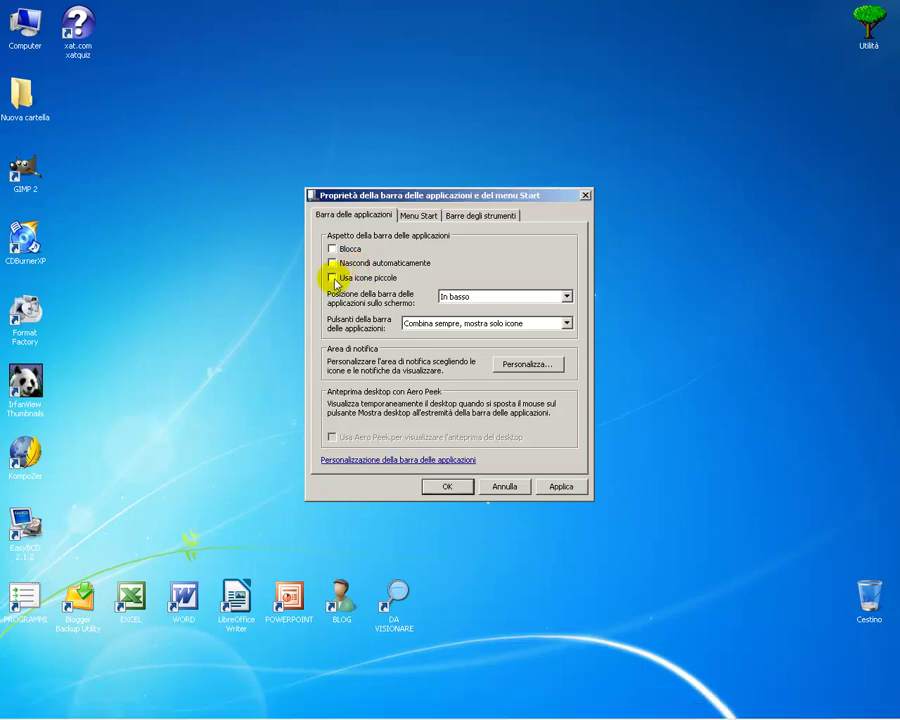
Apply Usa icone piccole to the taskbar, revert it, and enable it again, accepting the properties.
click(332, 277)
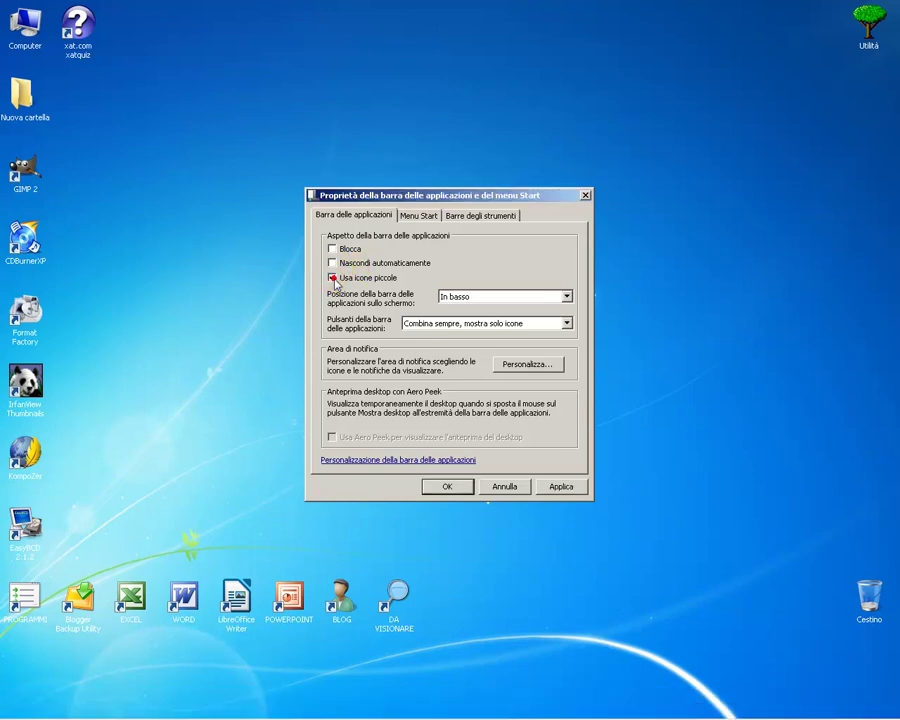
click(561, 487)
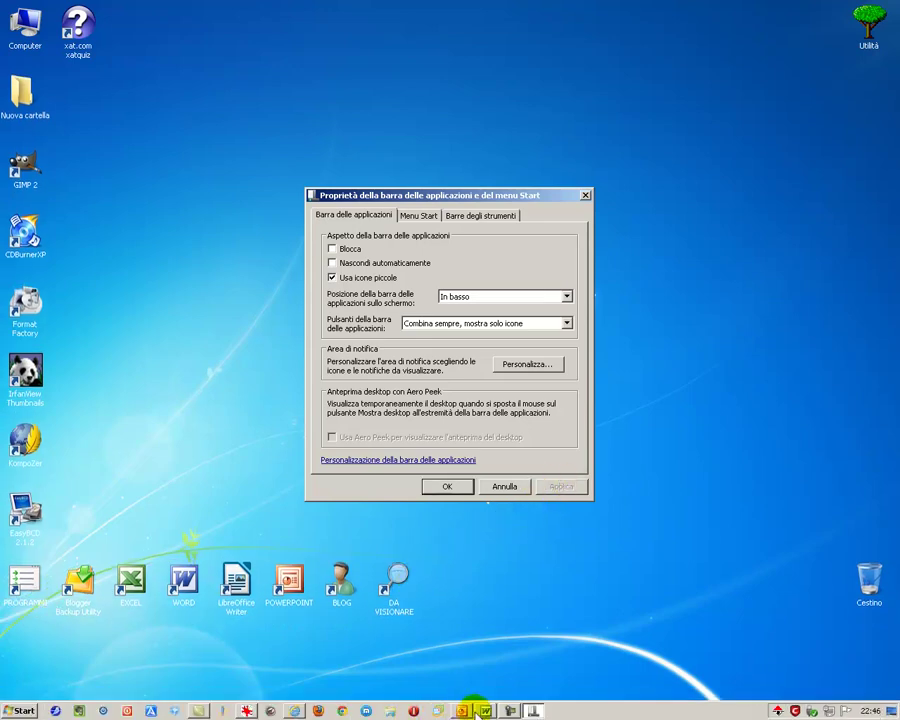
click(332, 278)
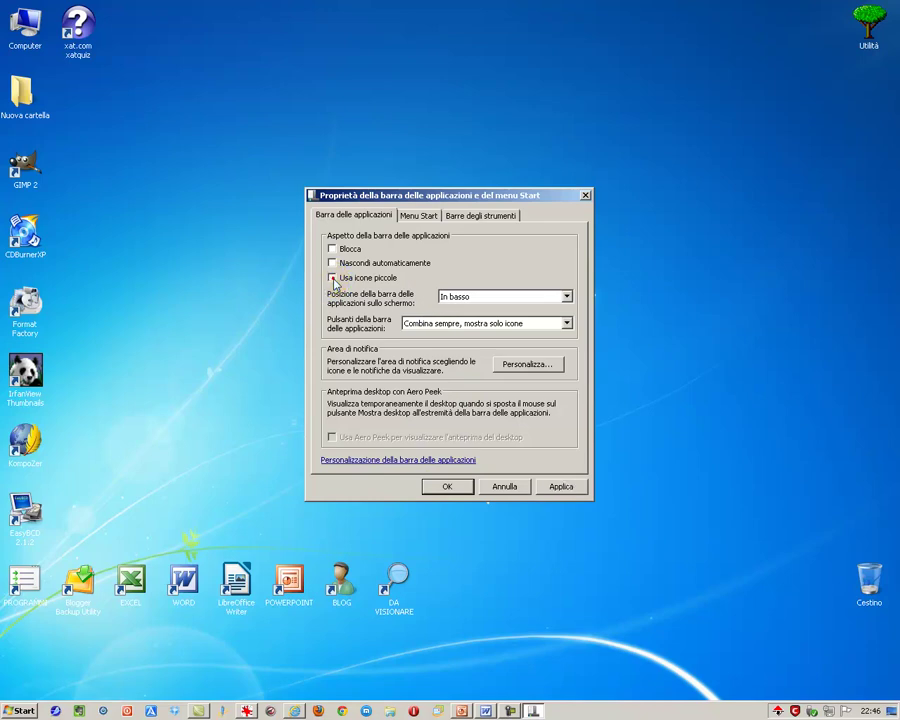
click(563, 487)
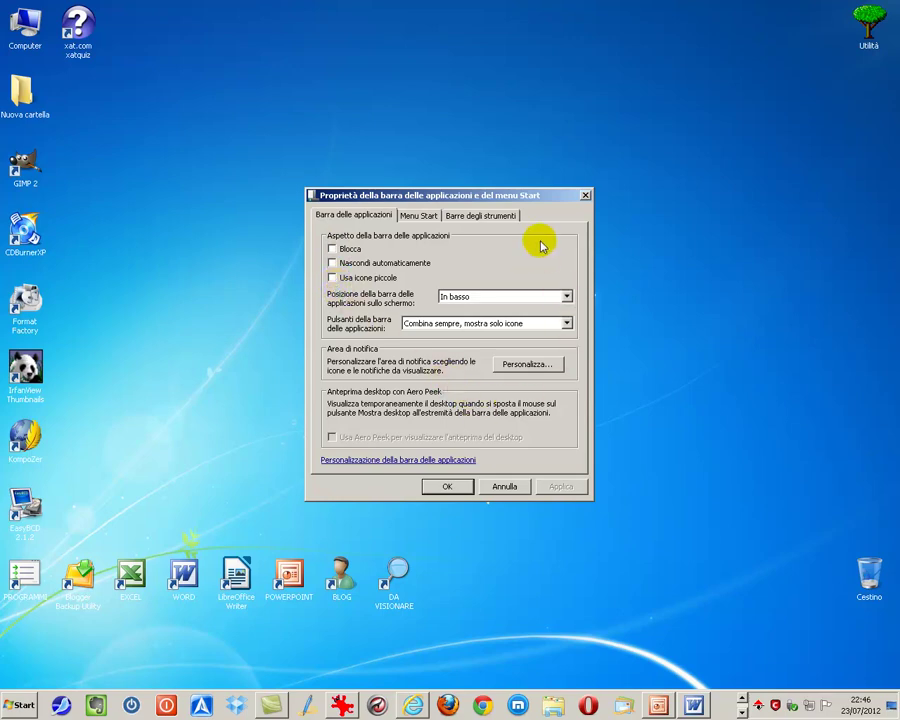
click(334, 277)
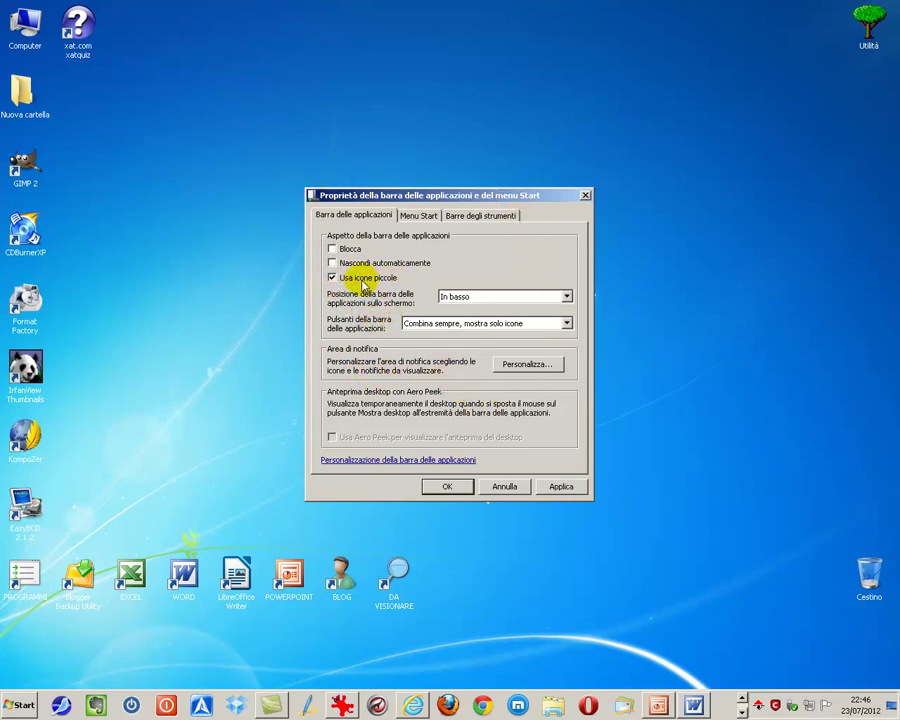
click(447, 488)
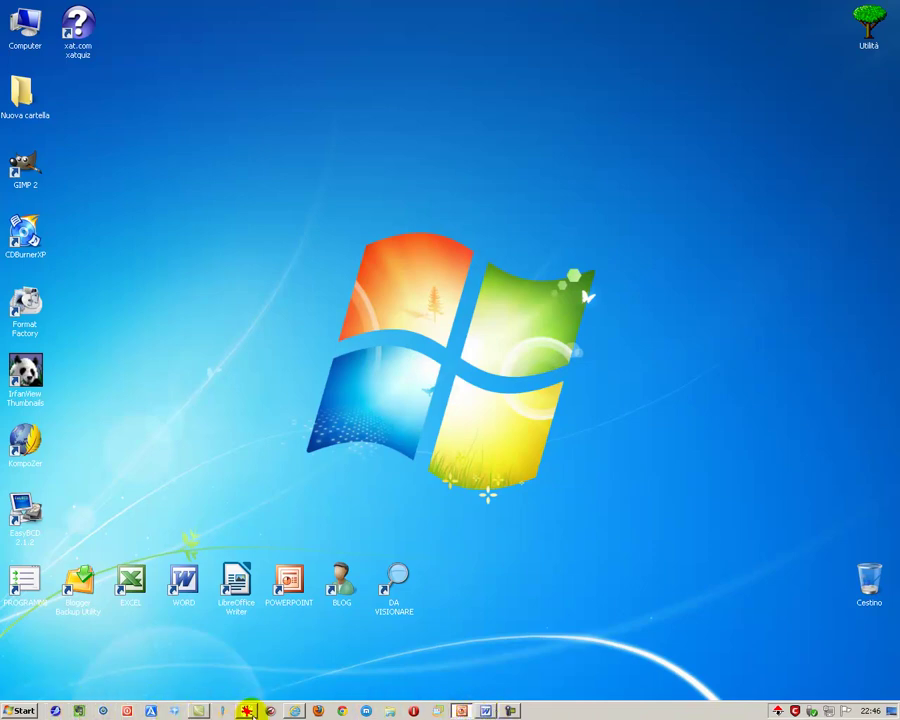
Reopen the taskbar properties and move the dialog to the middle of the desktop.
right_click(698, 712)
click(712, 703)
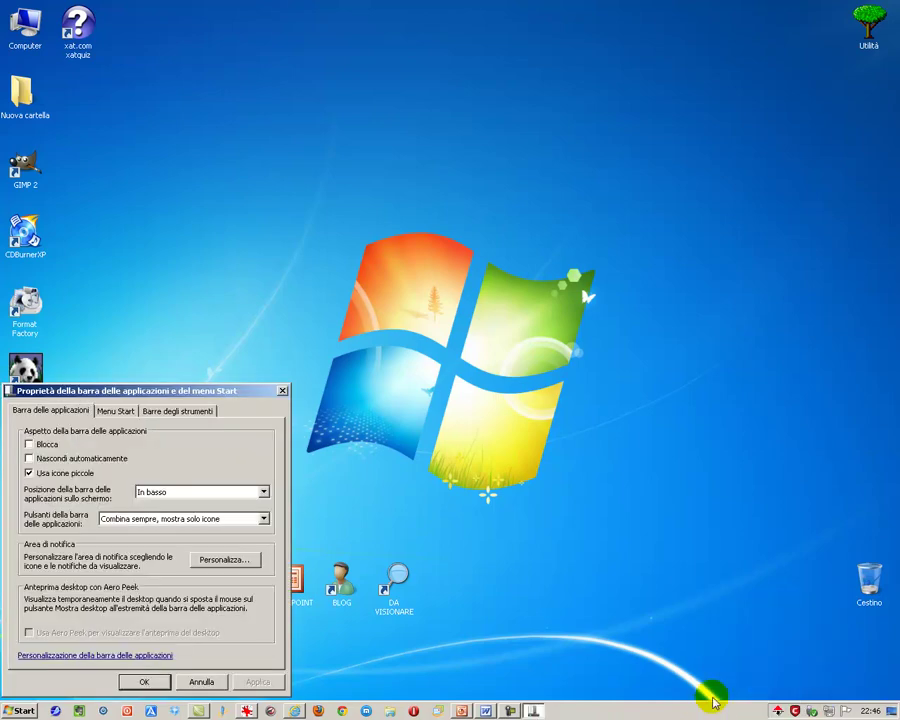
drag(145, 390, 436, 201)
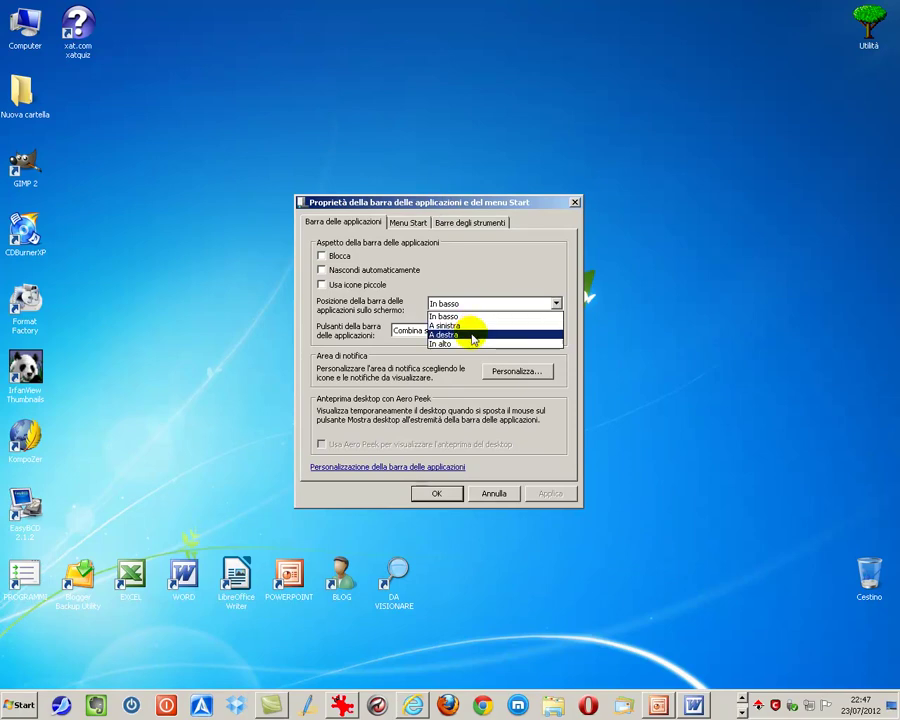
Set the taskbar's screen position to A destra and apply it, and return it to In basso.
click(473, 336)
click(540, 492)
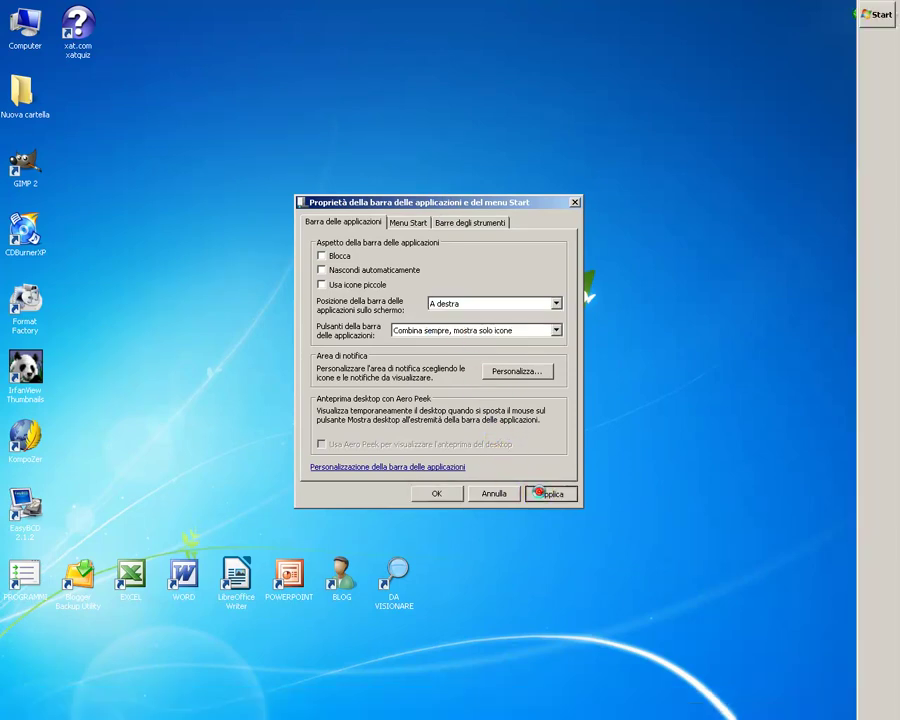
click(556, 303)
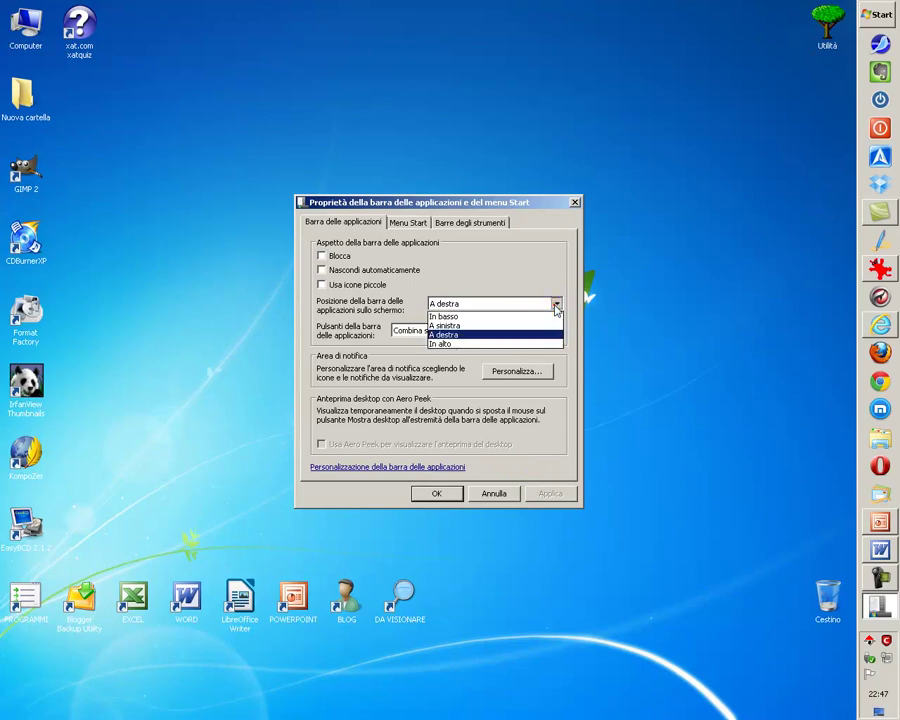
click(488, 316)
click(548, 492)
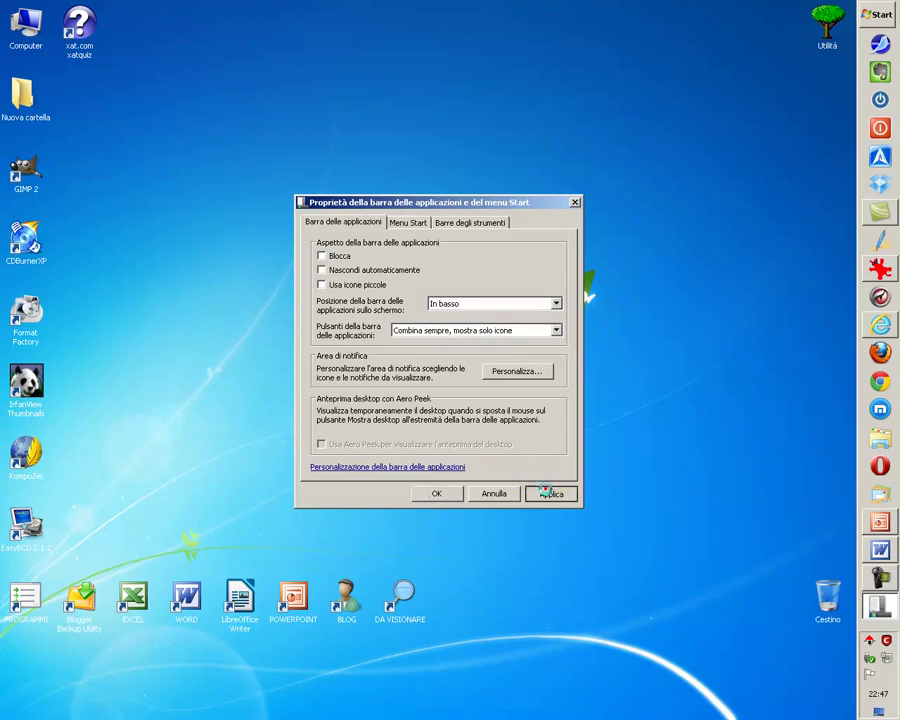
Apply Non combinare to the taskbar buttons, and enlarge the taskbar to several rows so all labelled buttons fit.
click(556, 331)
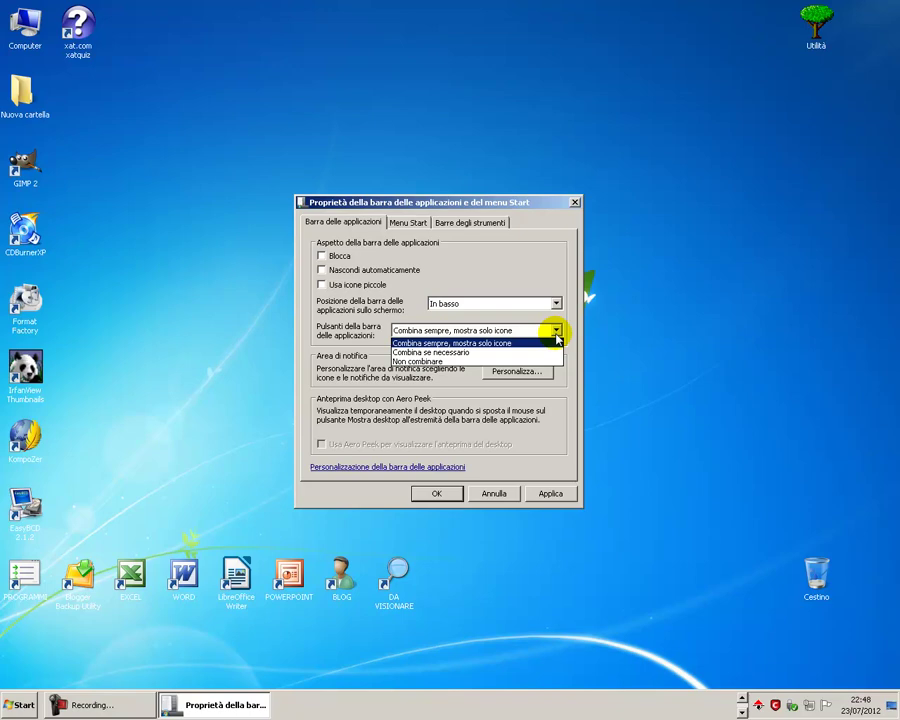
click(474, 362)
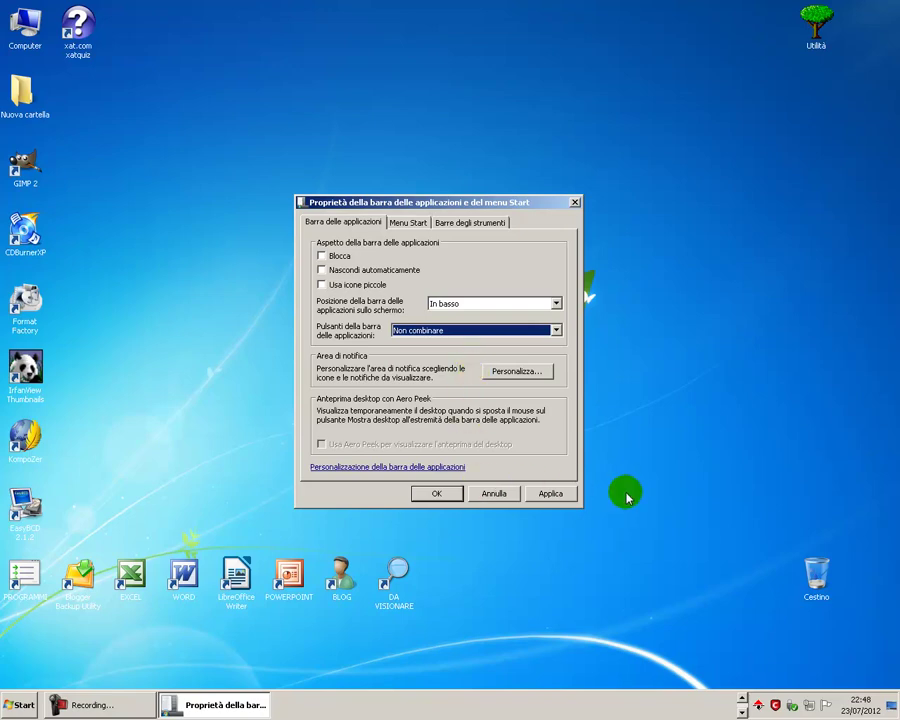
click(556, 494)
click(740, 699)
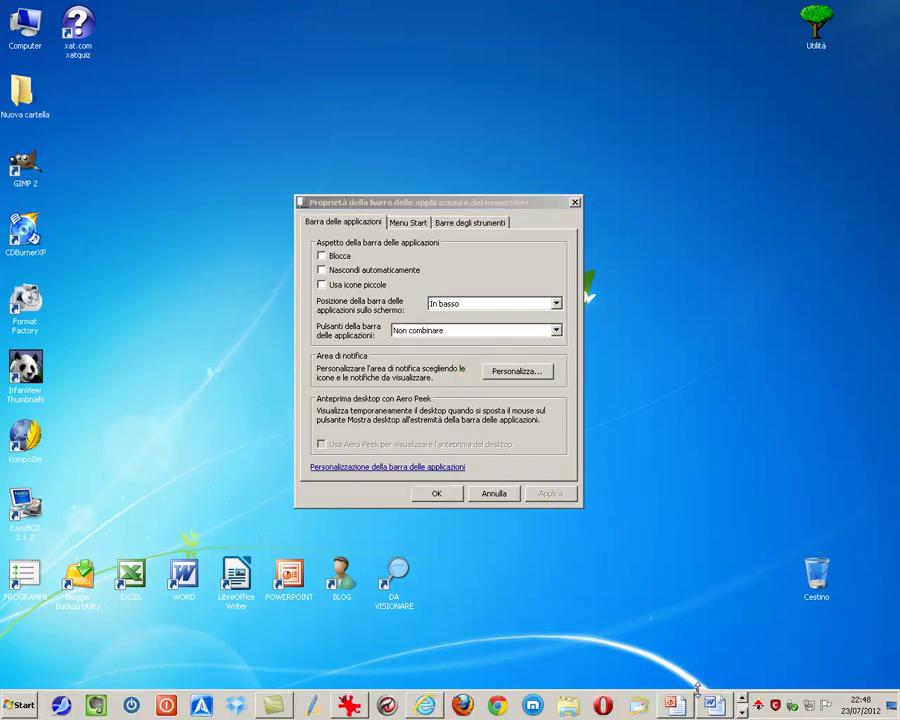
drag(695, 689, 692, 598)
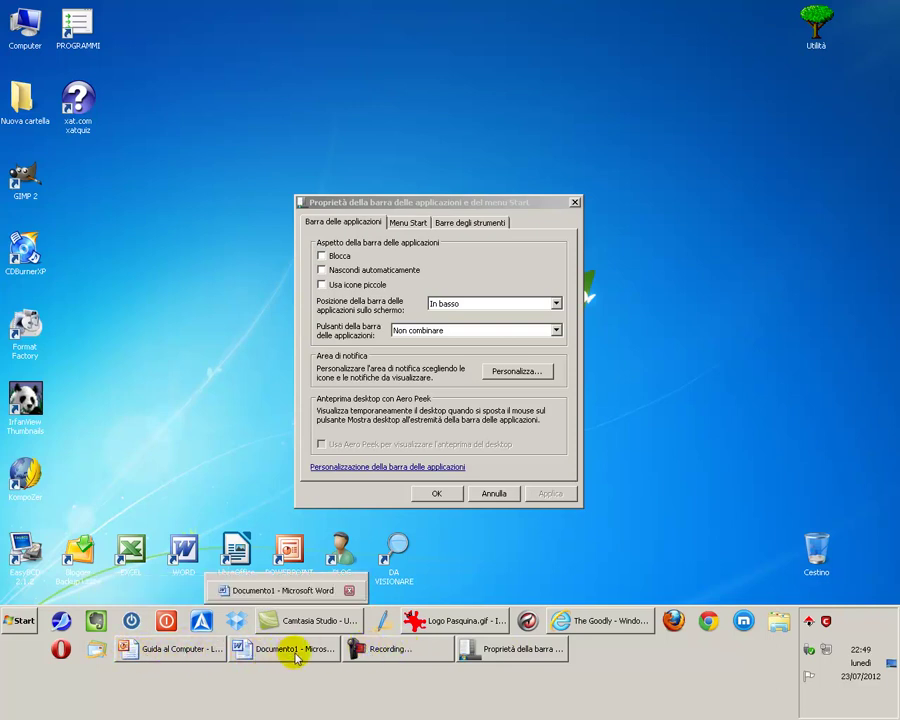
click(510, 650)
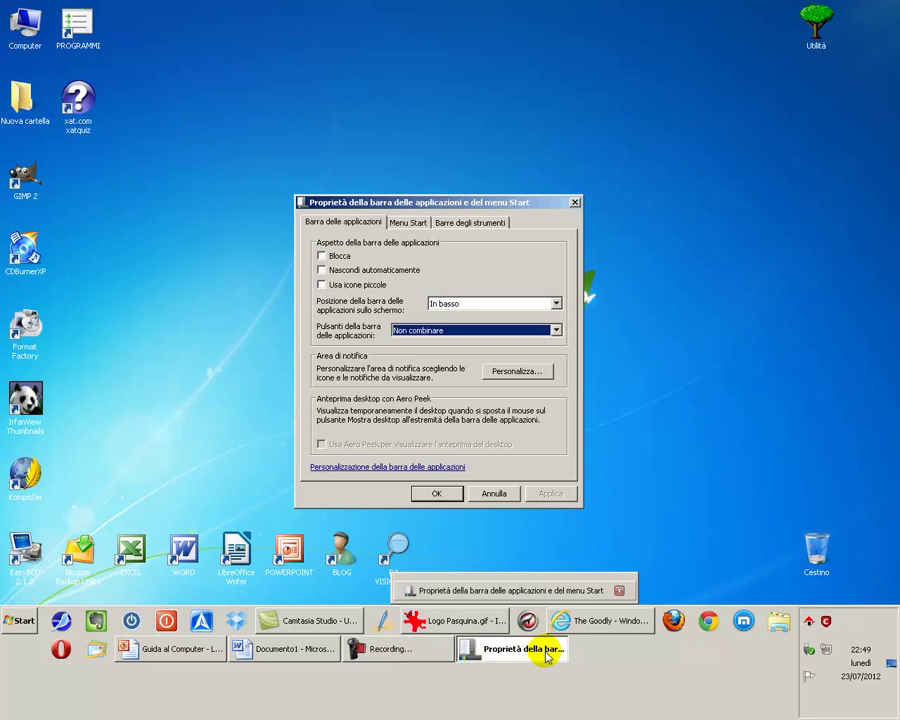
Apply Combina sempre, mostra solo icone to the taskbar buttons, and shrink the taskbar back to a single row.
click(556, 330)
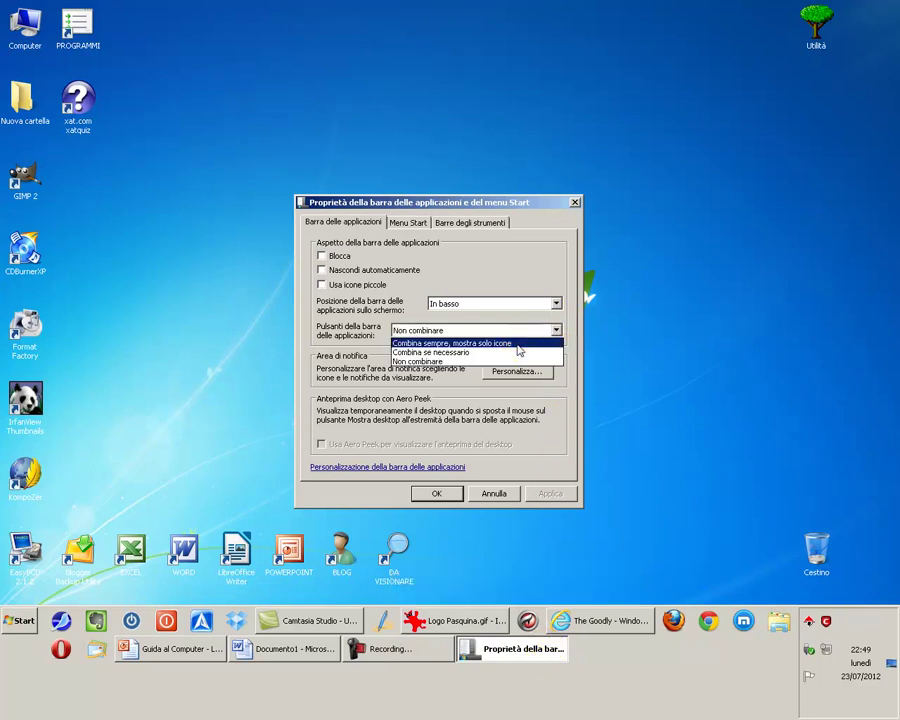
click(518, 344)
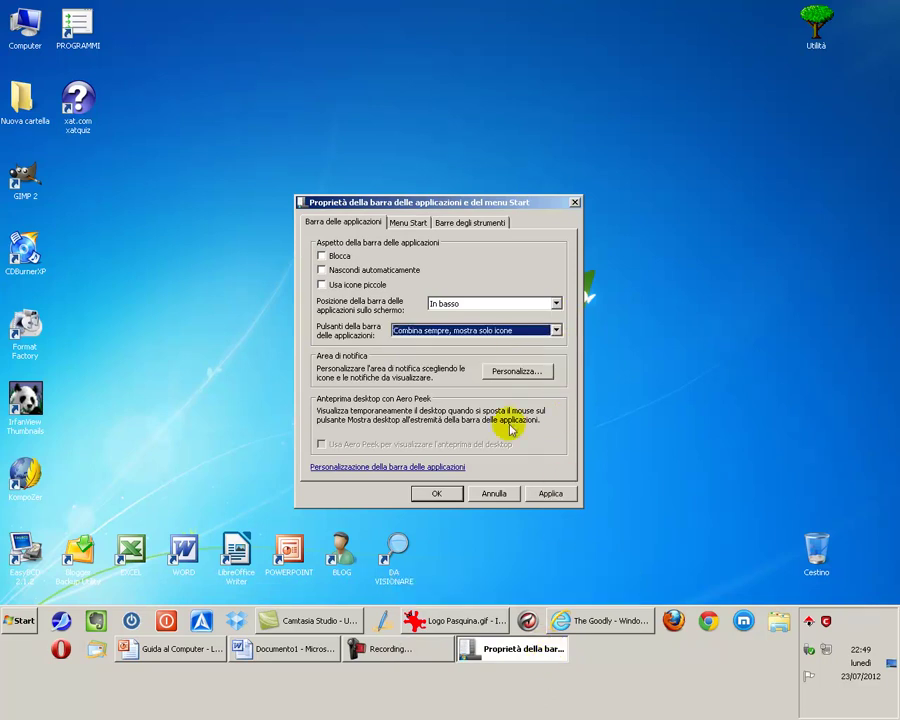
click(549, 494)
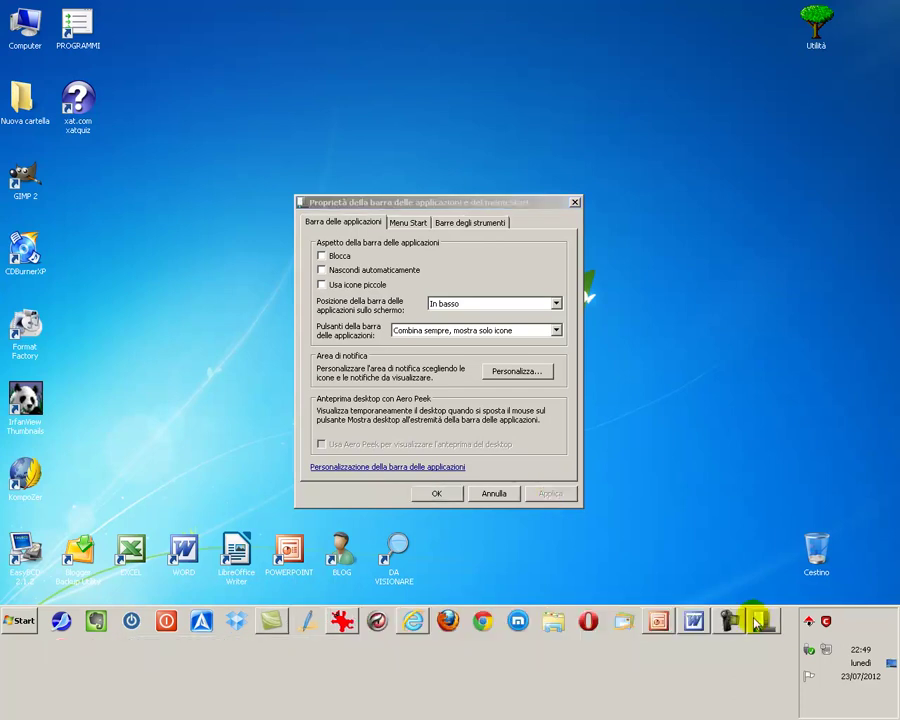
click(95, 618)
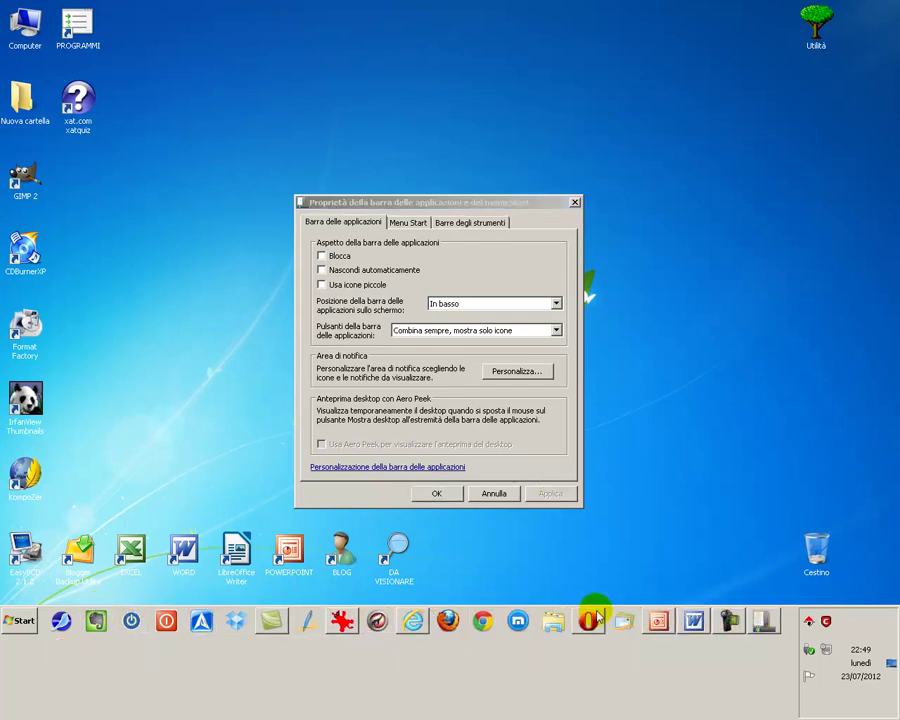
drag(604, 606, 603, 684)
click(548, 495)
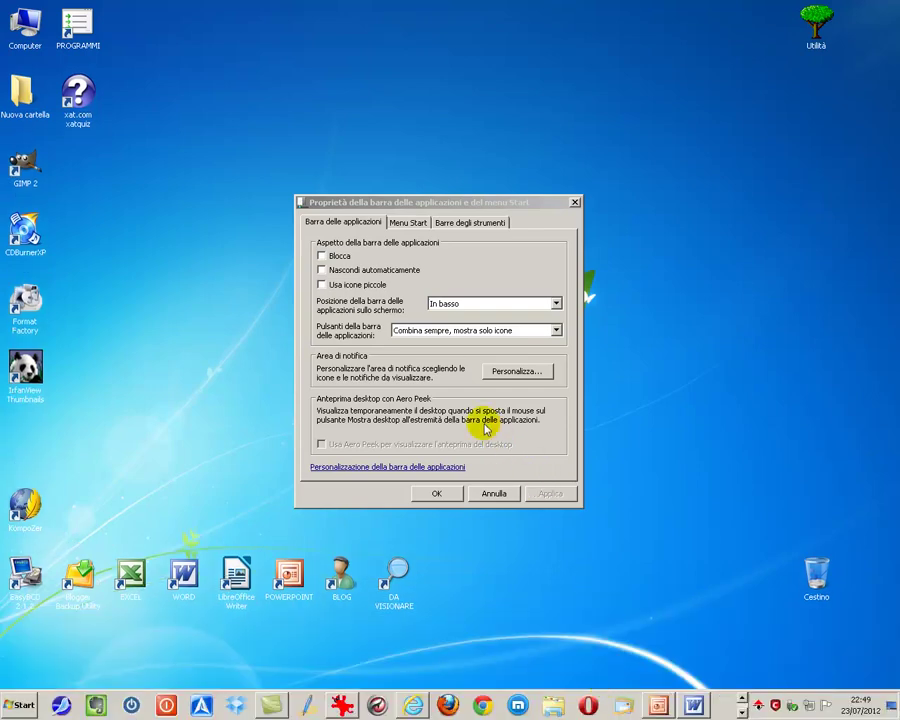
Choose Arresta il sistema as the power button action in the Start menu properties.
click(414, 223)
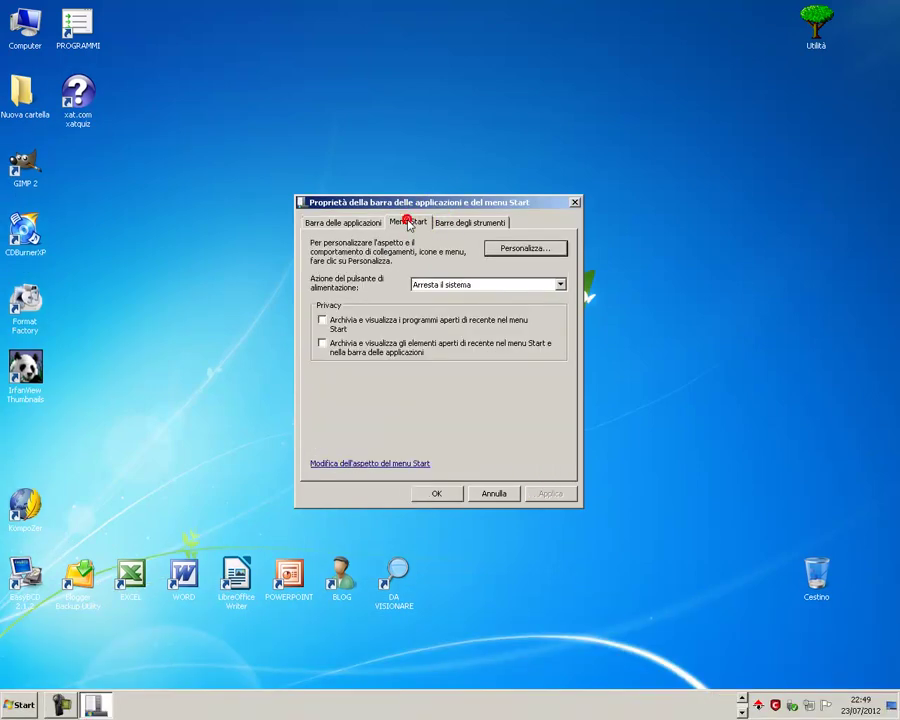
click(562, 286)
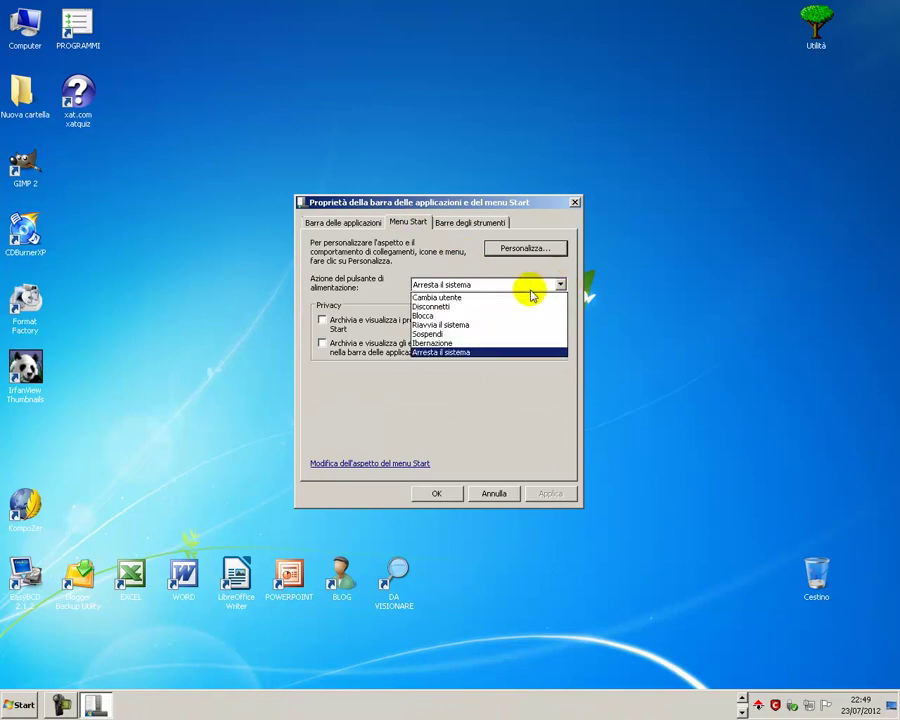
click(458, 353)
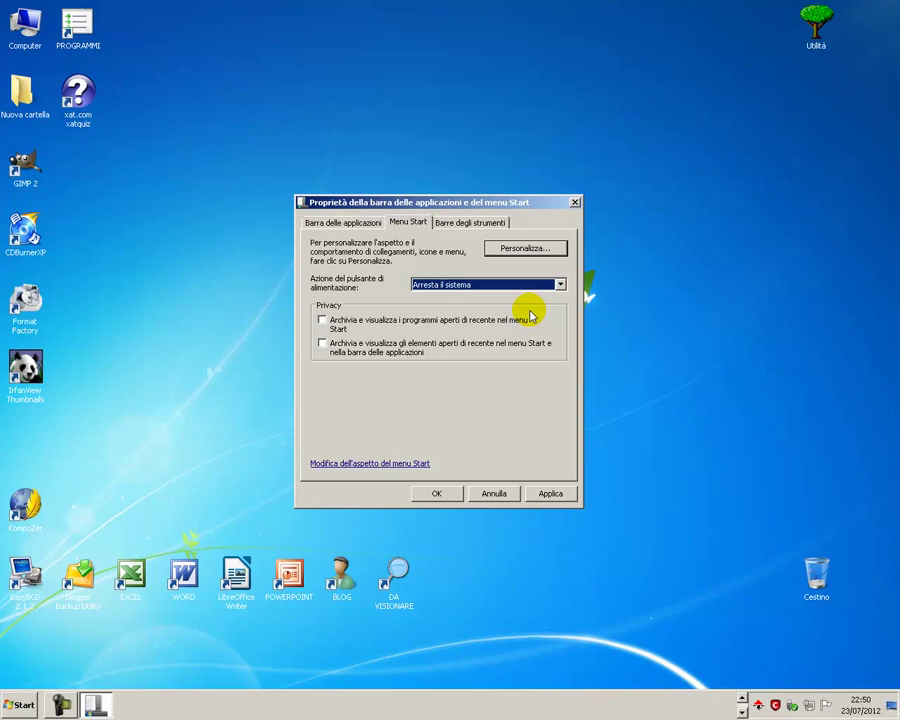
Look through the Start menu customization options and close them without changing anything.
click(526, 249)
drag(549, 277, 556, 408)
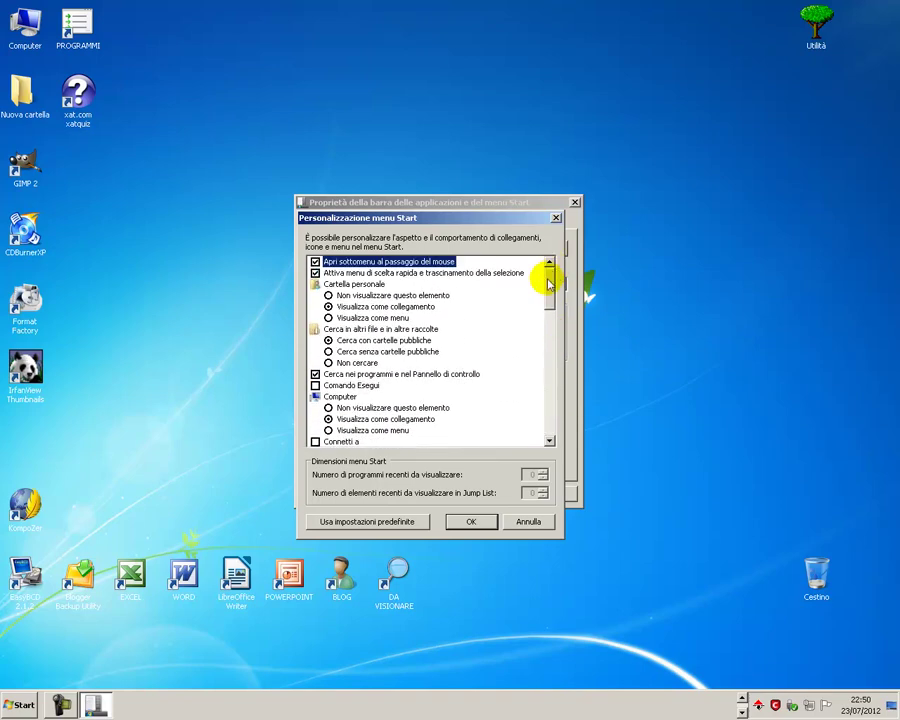
click(528, 526)
click(528, 528)
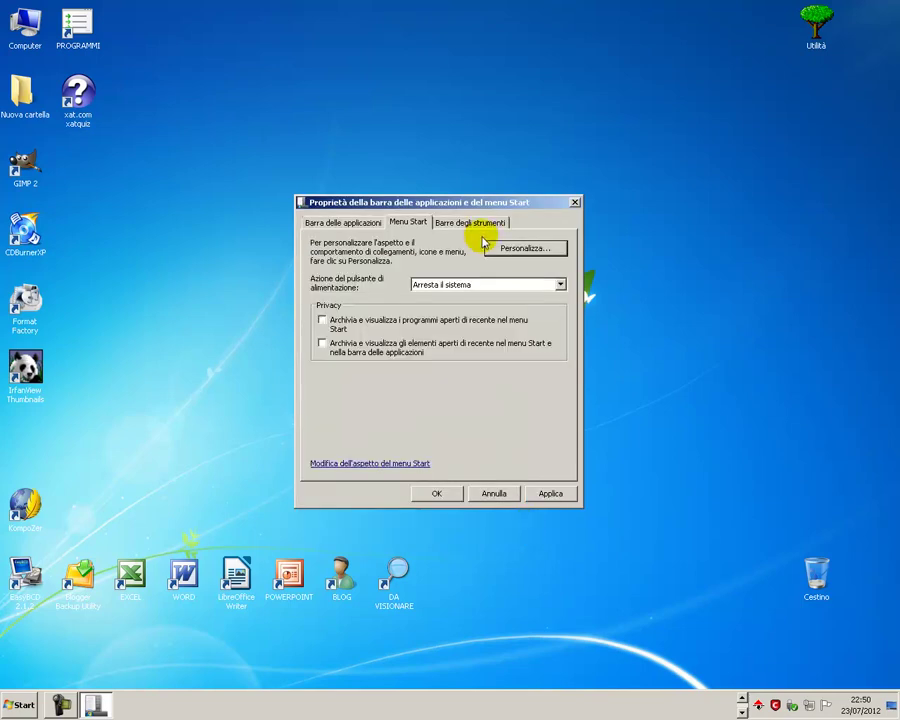
Add the Indirizzi, Collegamenti, iTunes and Desktop toolbars to the taskbar and apply the change.
click(479, 226)
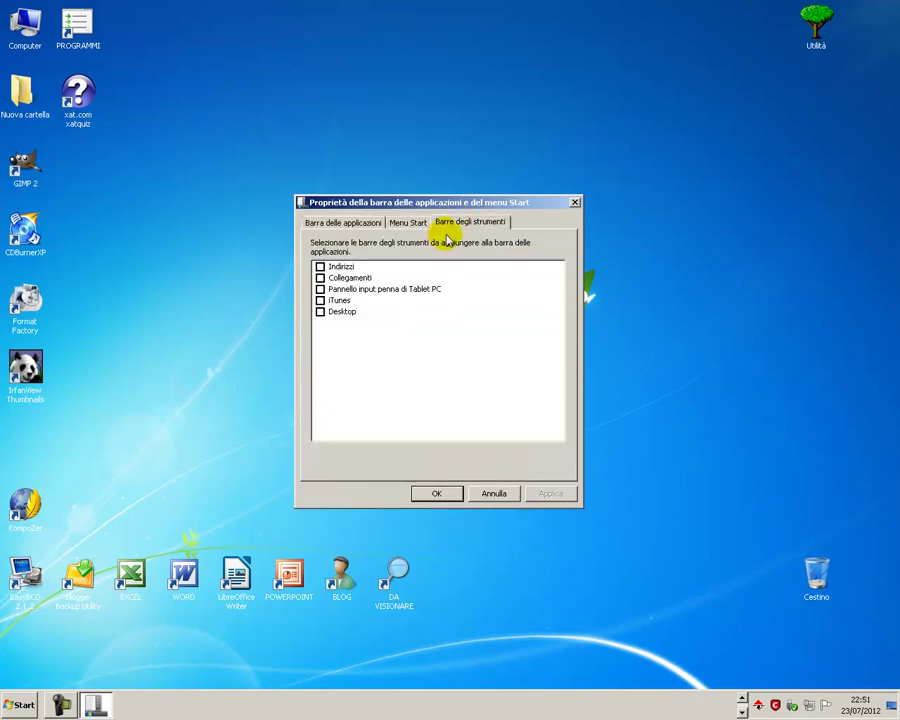
click(320, 267)
click(320, 278)
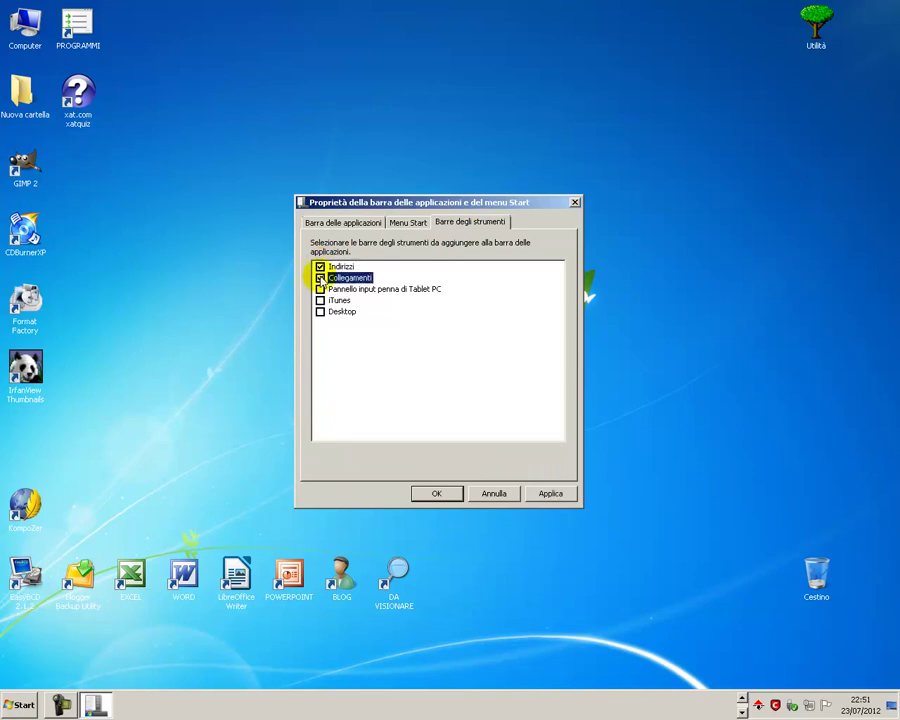
click(320, 300)
click(320, 312)
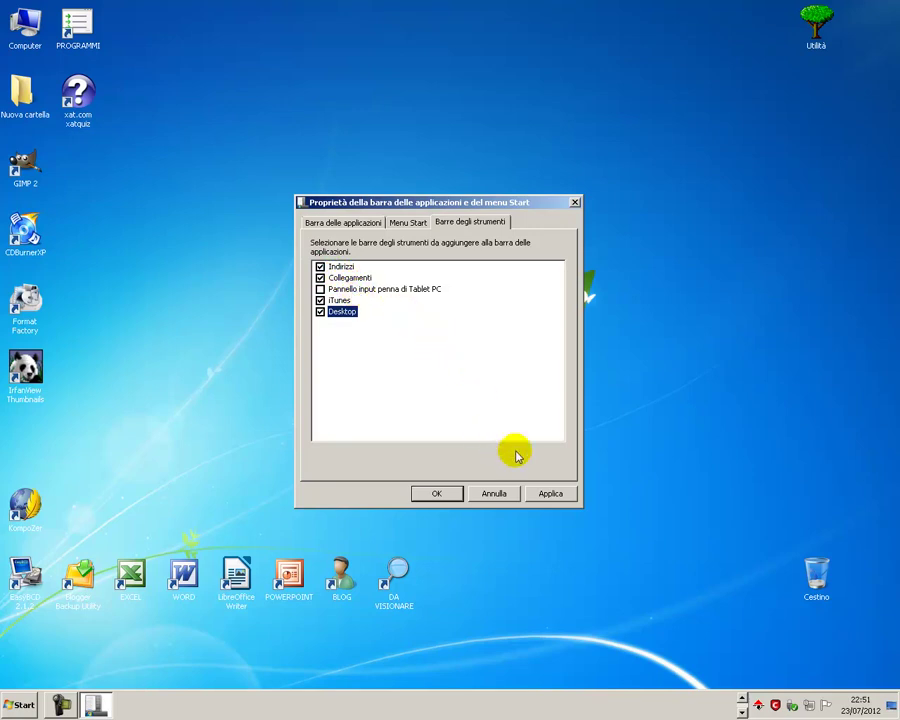
click(550, 494)
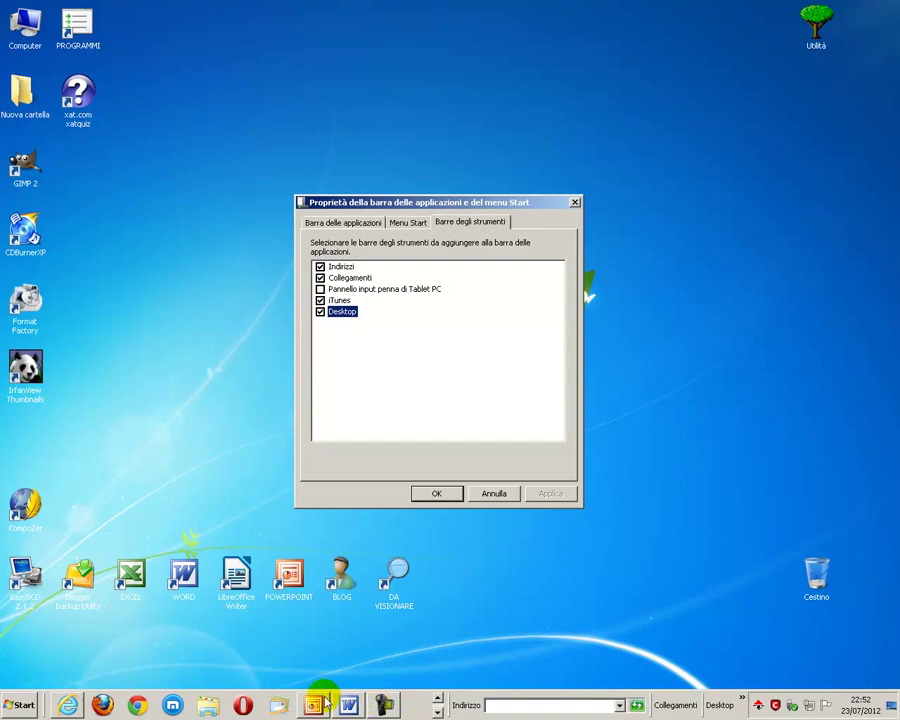
Remove the Desktop, iTunes, Collegamenti and Indirizzi toolbars from the taskbar and apply the change.
click(320, 312)
click(320, 300)
click(320, 277)
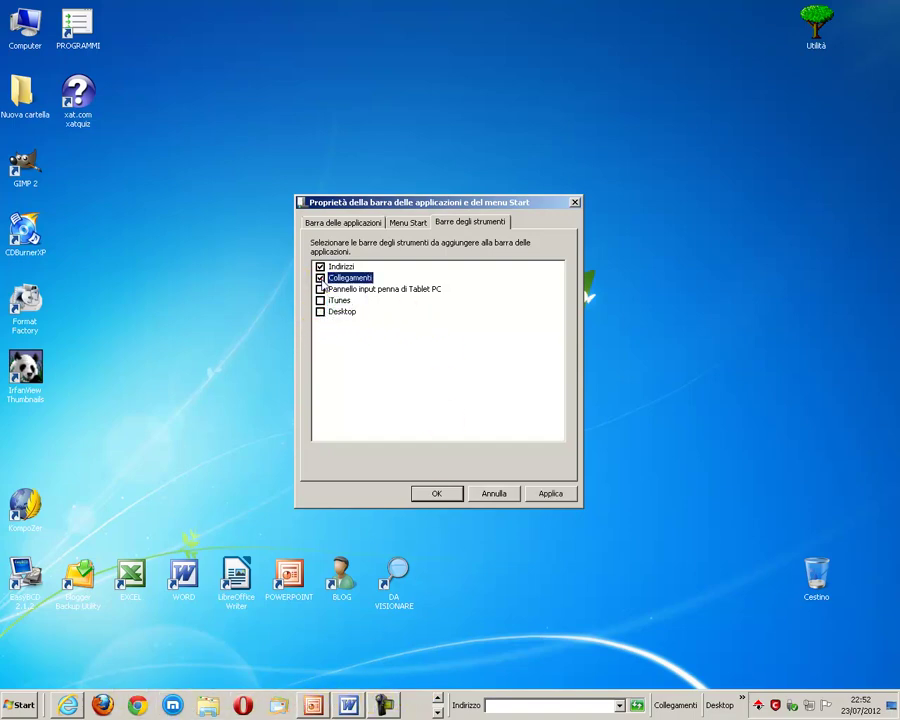
click(320, 266)
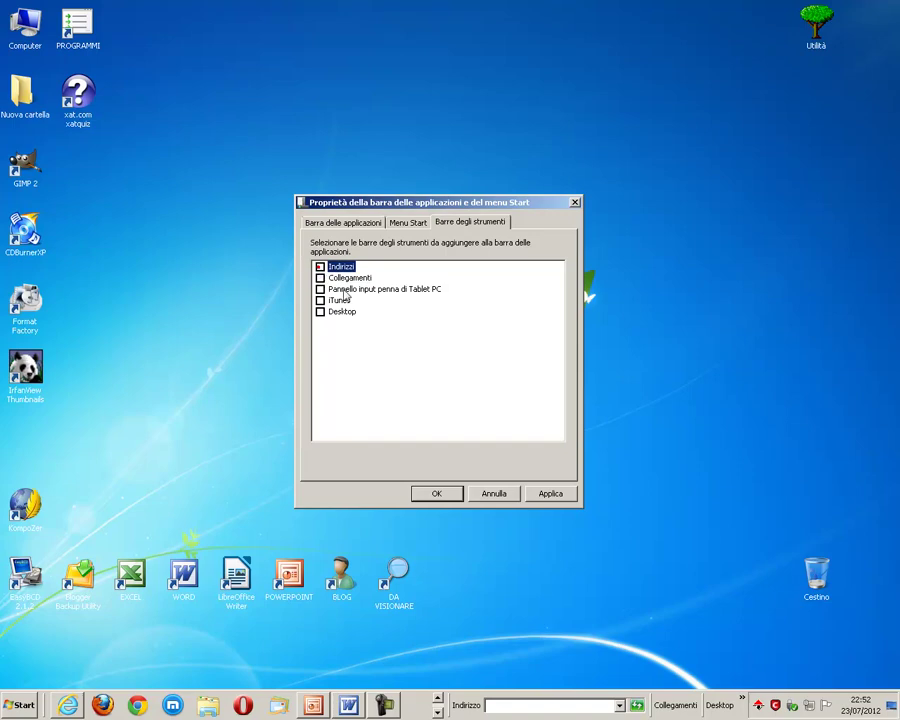
click(545, 495)
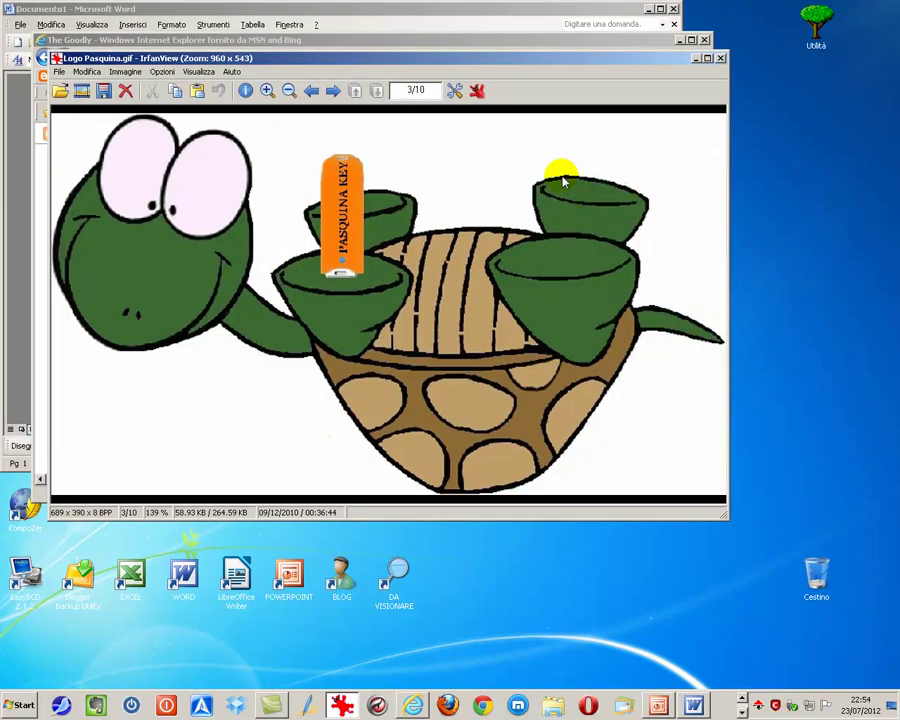
Spread the IrfanView and Internet Explorer windows apart on the desktop, keeping the IrfanView image in front.
drag(380, 66, 460, 144)
click(424, 42)
drag(426, 47, 376, 144)
click(715, 130)
mouse_move(770, 71)
mouse_down()
mouse_move(784, 60)
mouse_move(765, 71)
mouse_up()
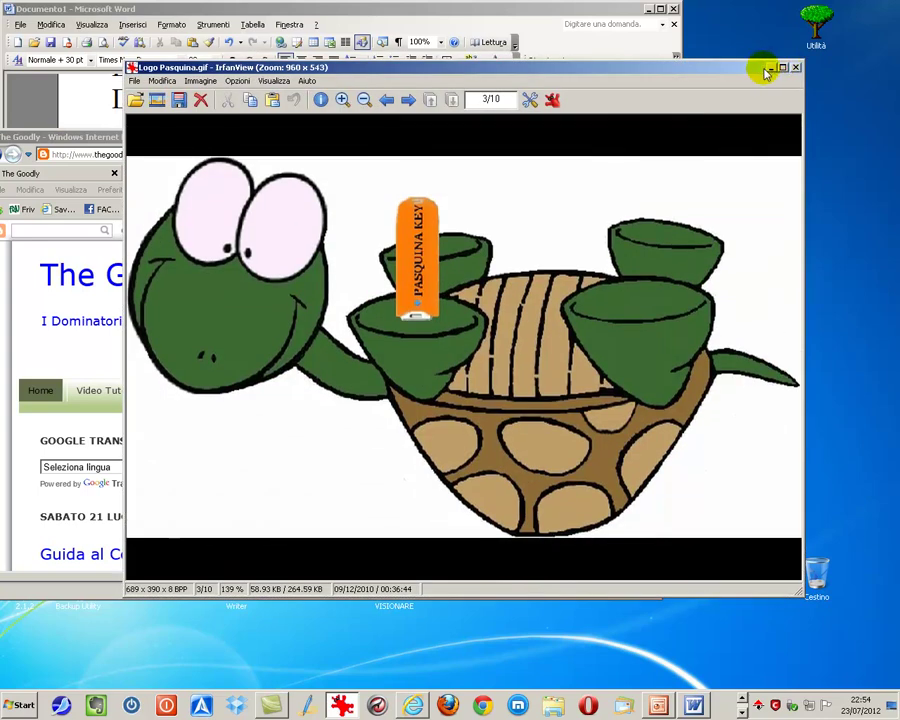
Cascade the open windows with Sovrapponi le finestre, and bring Internet Explorer and then Word to the front.
right_click(731, 703)
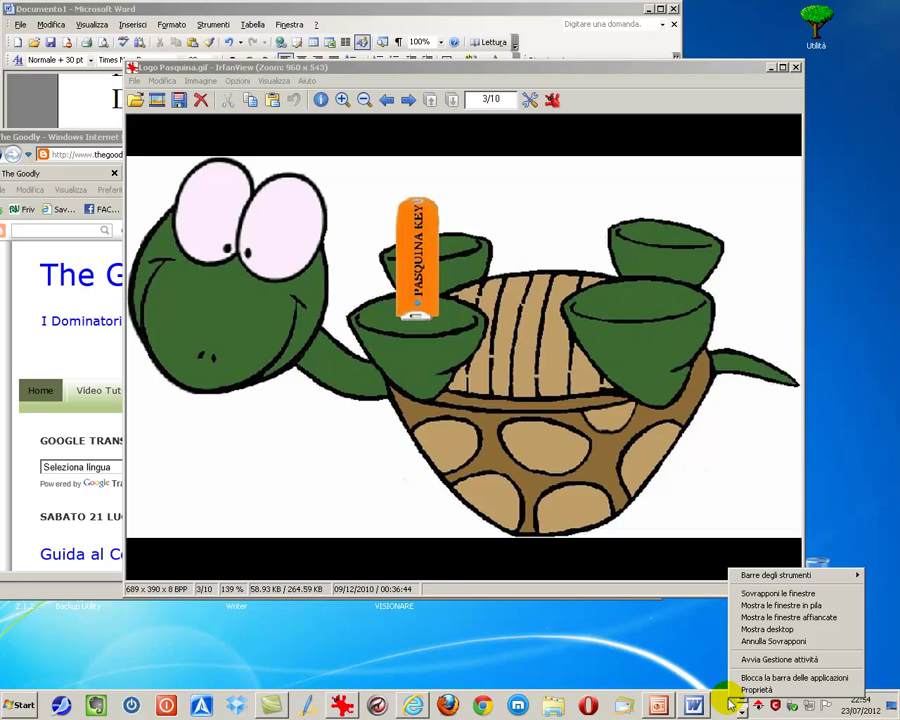
click(760, 596)
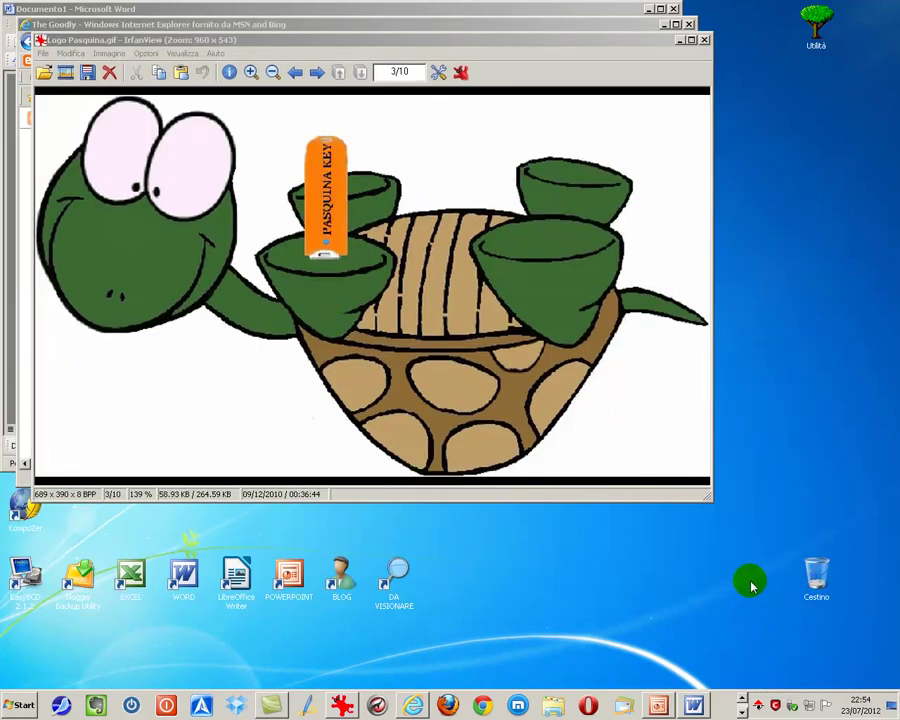
click(394, 40)
click(388, 22)
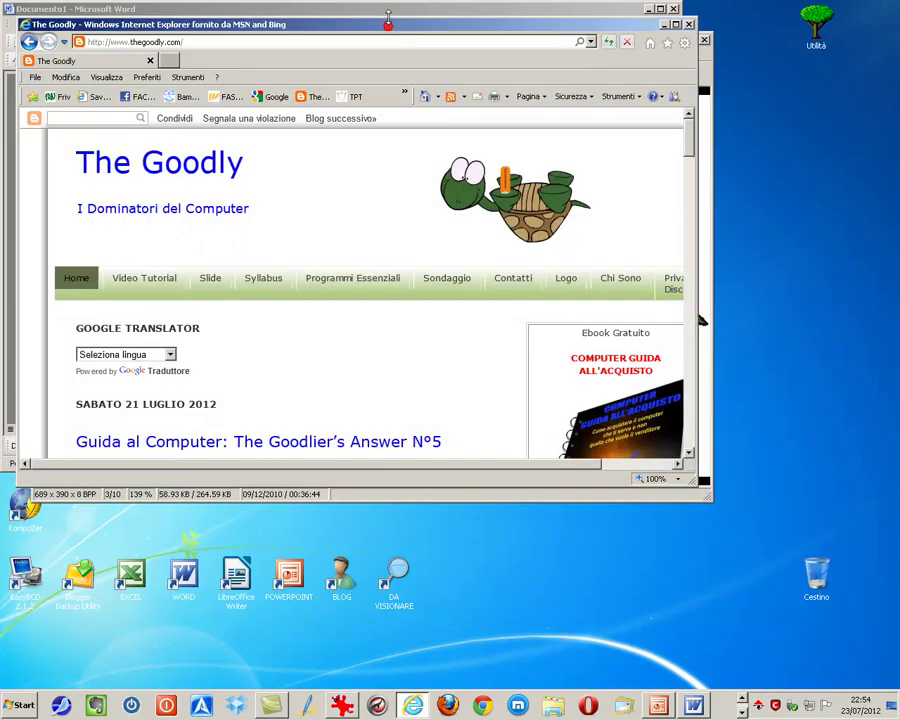
click(389, 11)
Arrange the windows with Mostra le finestre in pila, and scroll the Word document and the The Goodly web page.
right_click(727, 706)
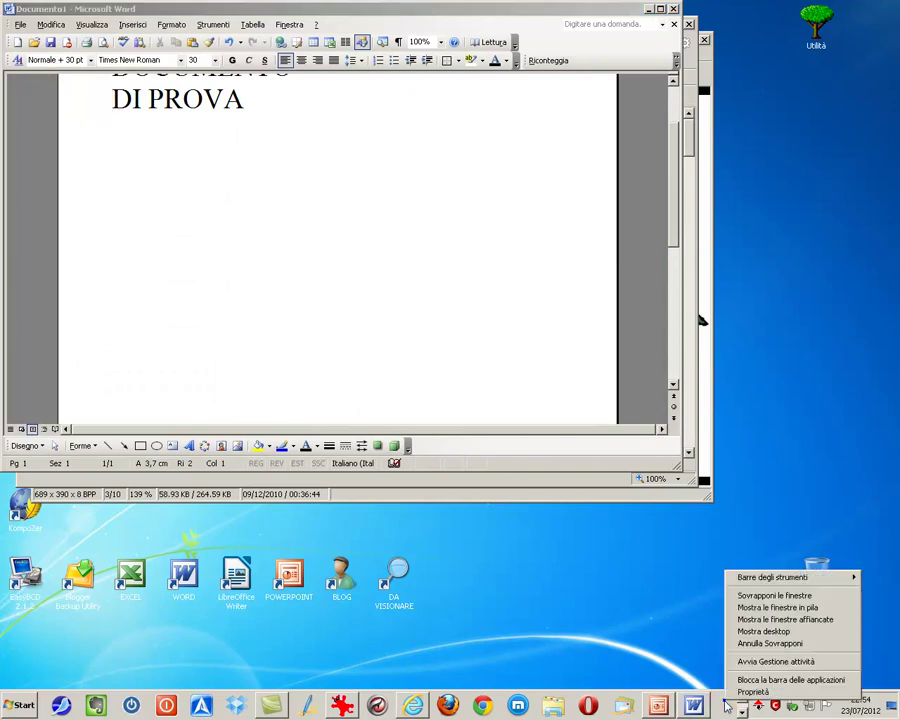
click(742, 610)
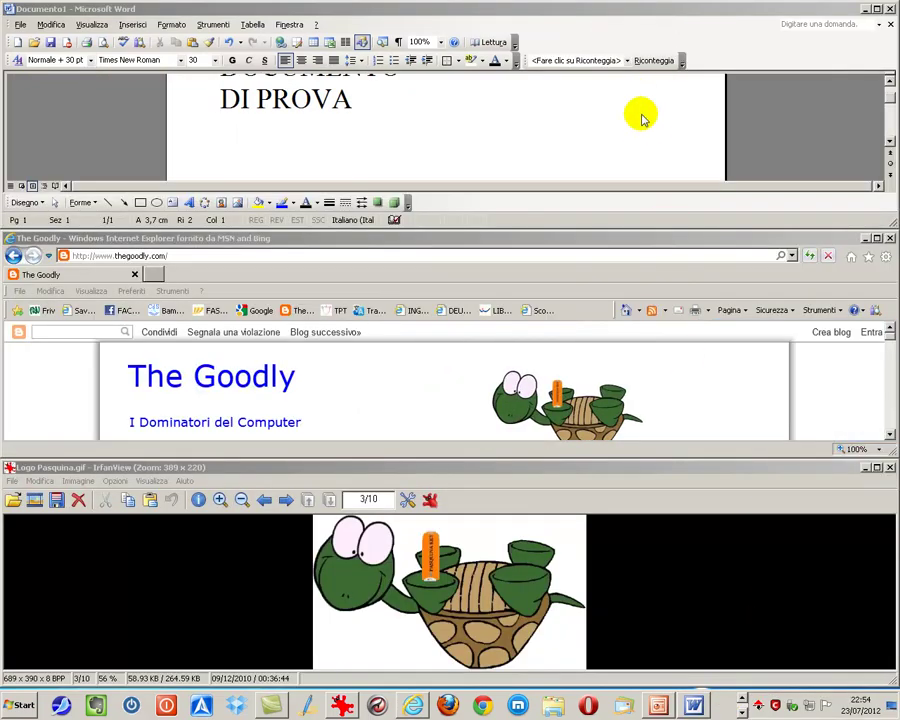
click(642, 119)
scroll(636, 114, up, 1)
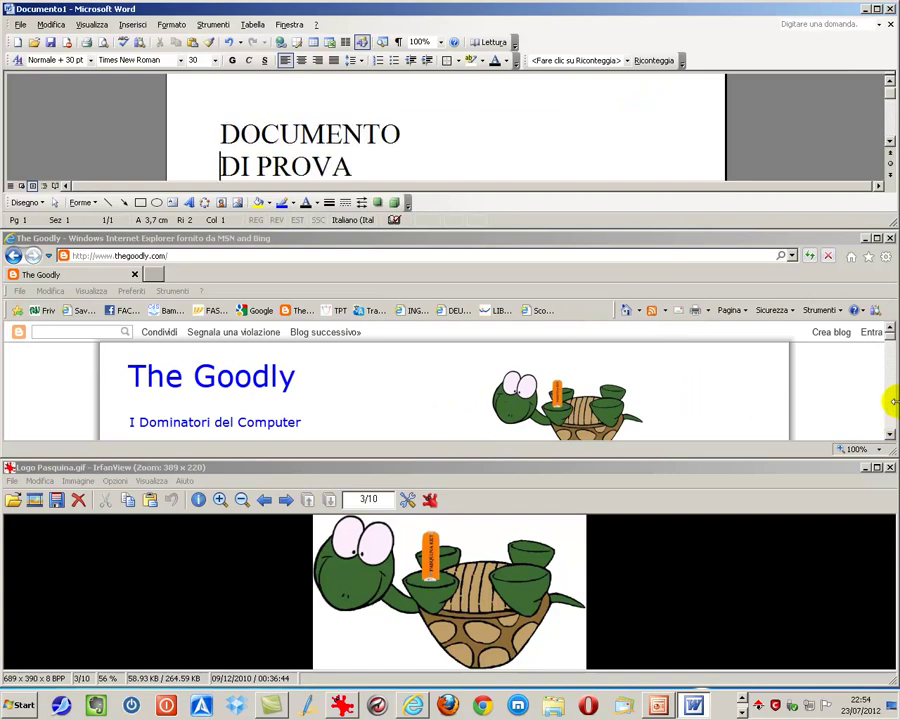
click(854, 396)
scroll(854, 396, down, 4)
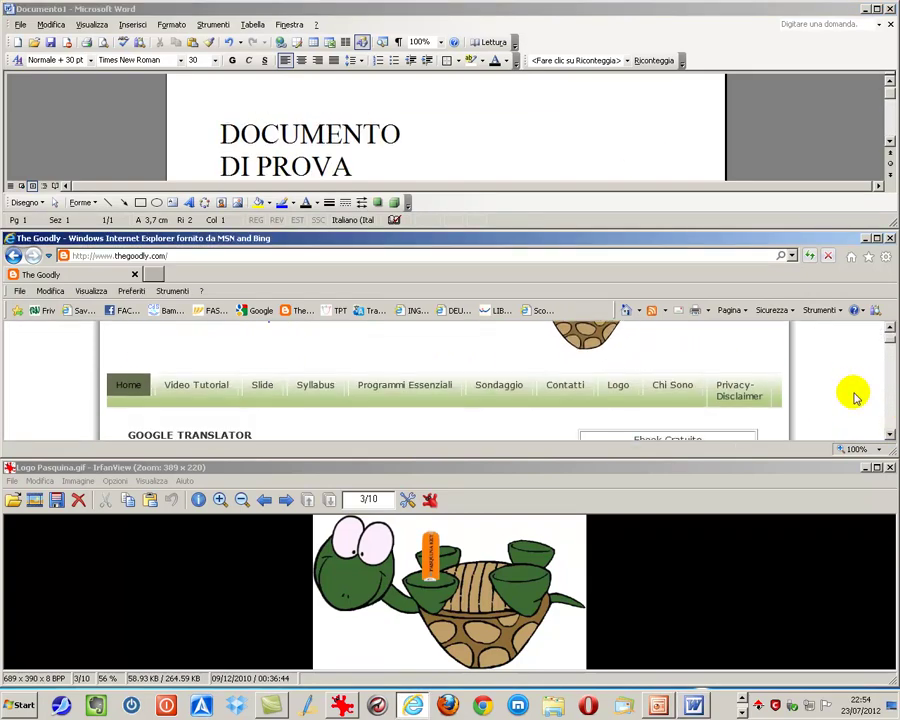
scroll(854, 396, down, 3)
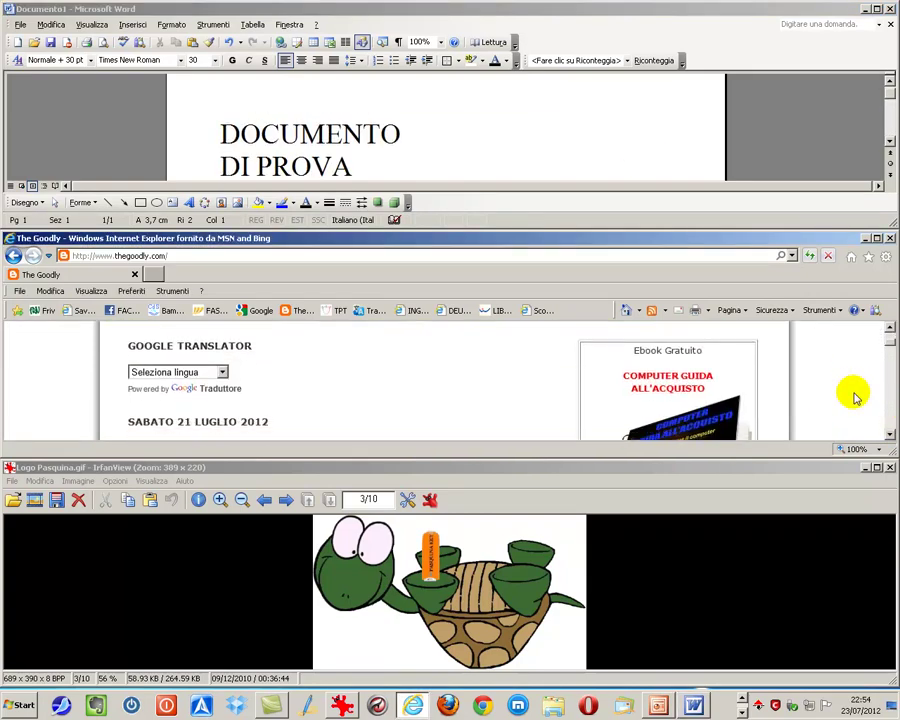
Arrange the windows with Mostra le finestre affiancate, and undo that arrangement.
right_click(724, 705)
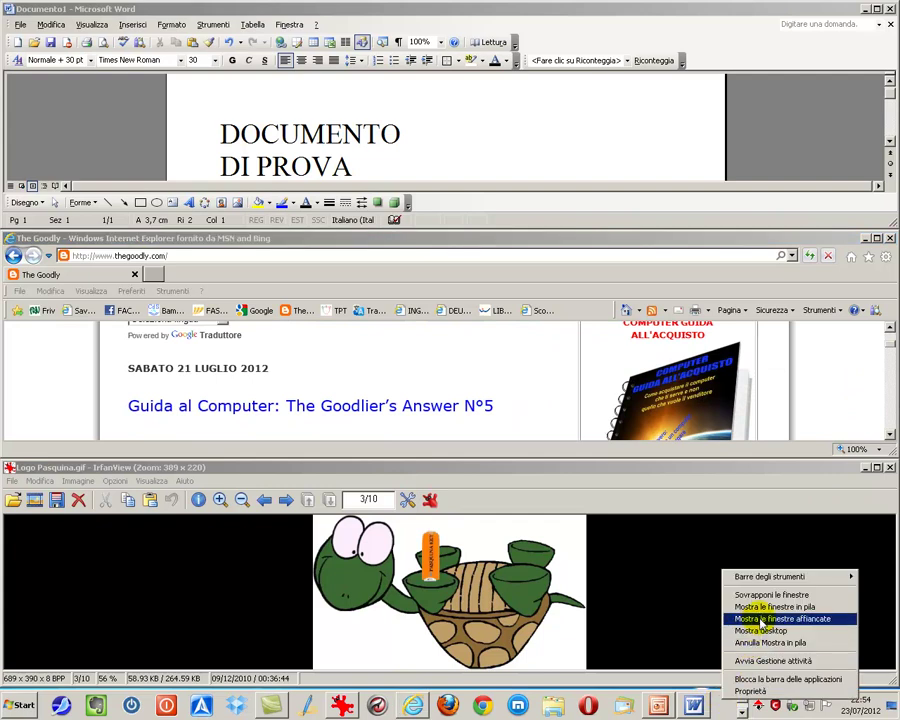
click(763, 620)
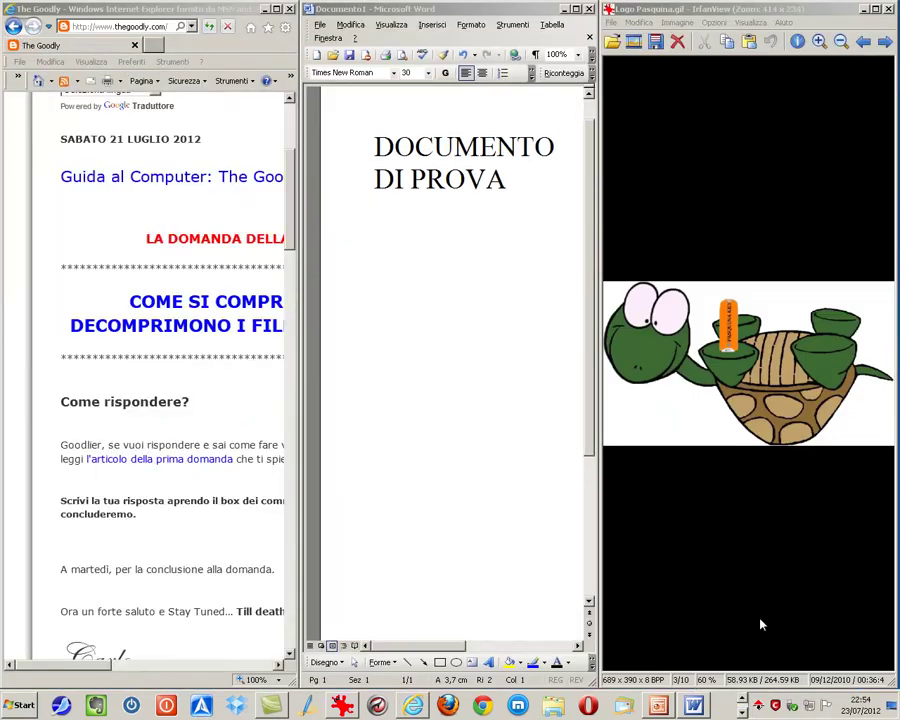
mouse_move(85, 663)
mouse_down()
mouse_move(228, 666)
mouse_move(94, 655)
mouse_up()
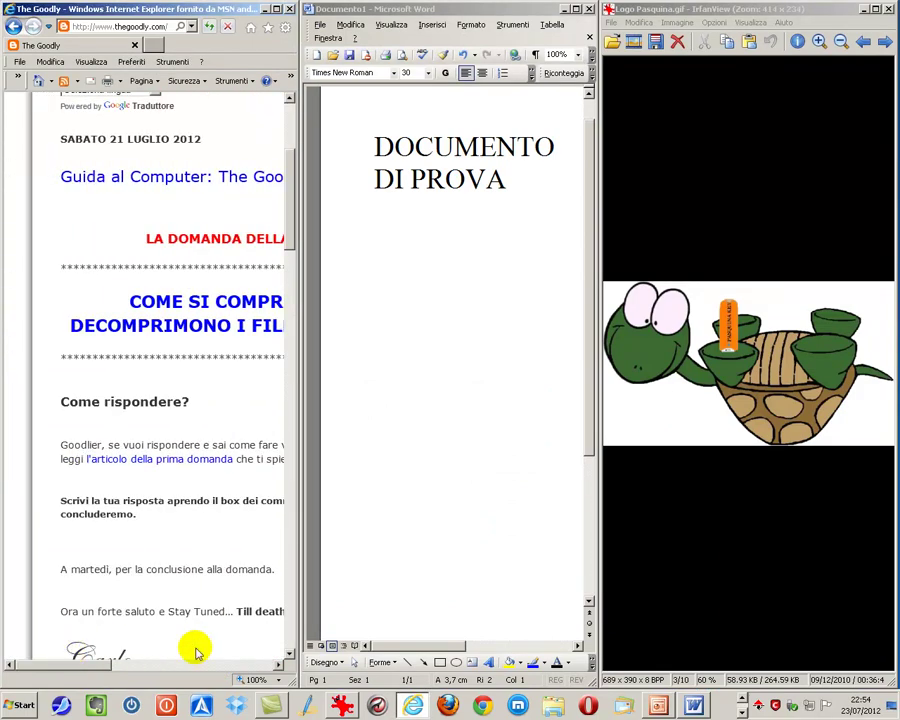
right_click(718, 703)
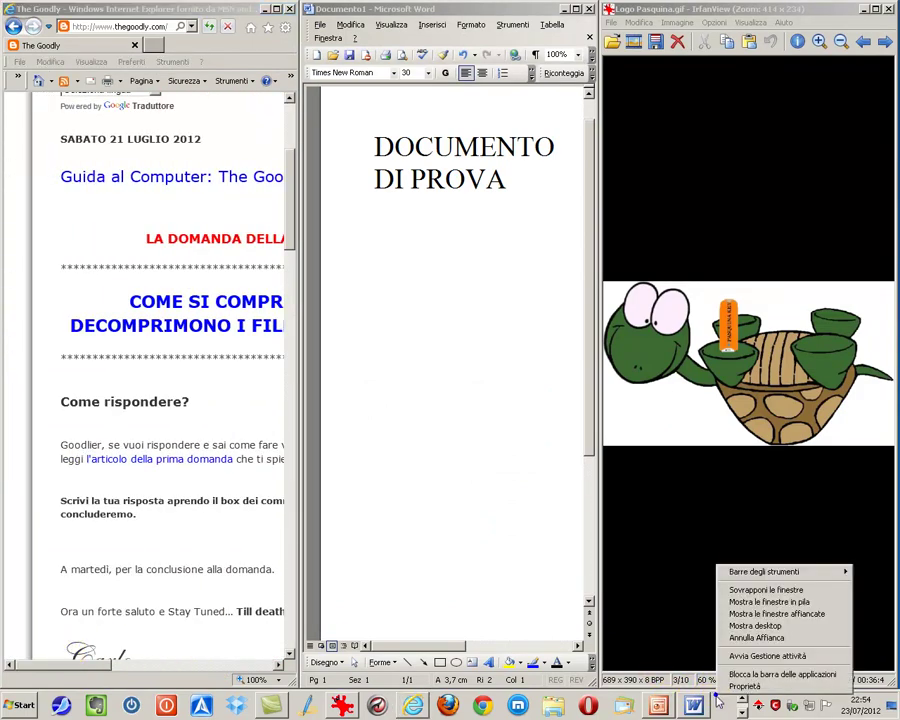
click(735, 638)
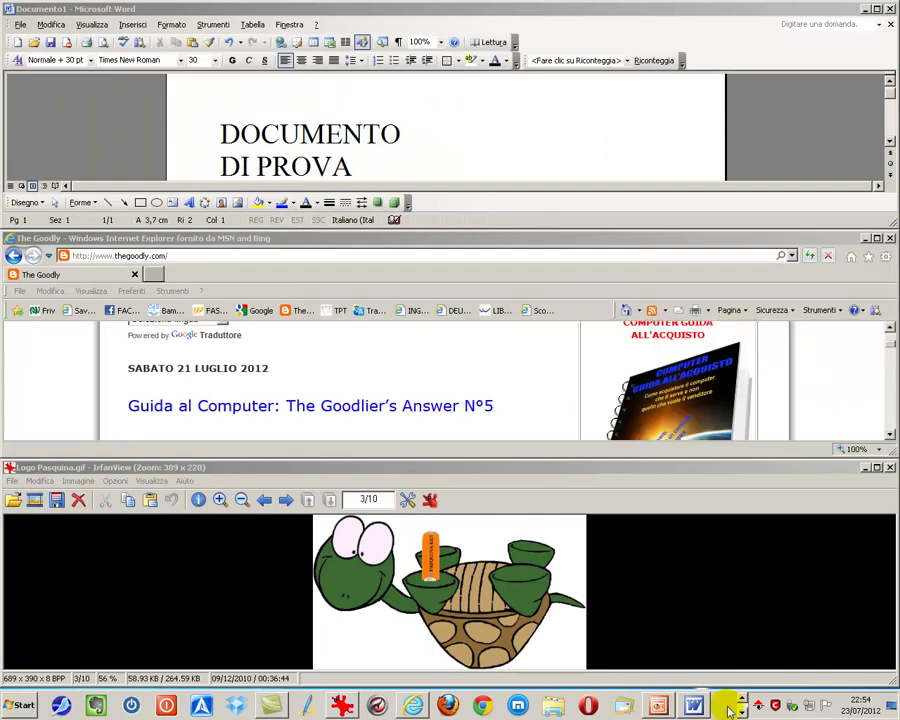
Show the desktop by hiding all open windows, and bring the windows back.
click(893, 706)
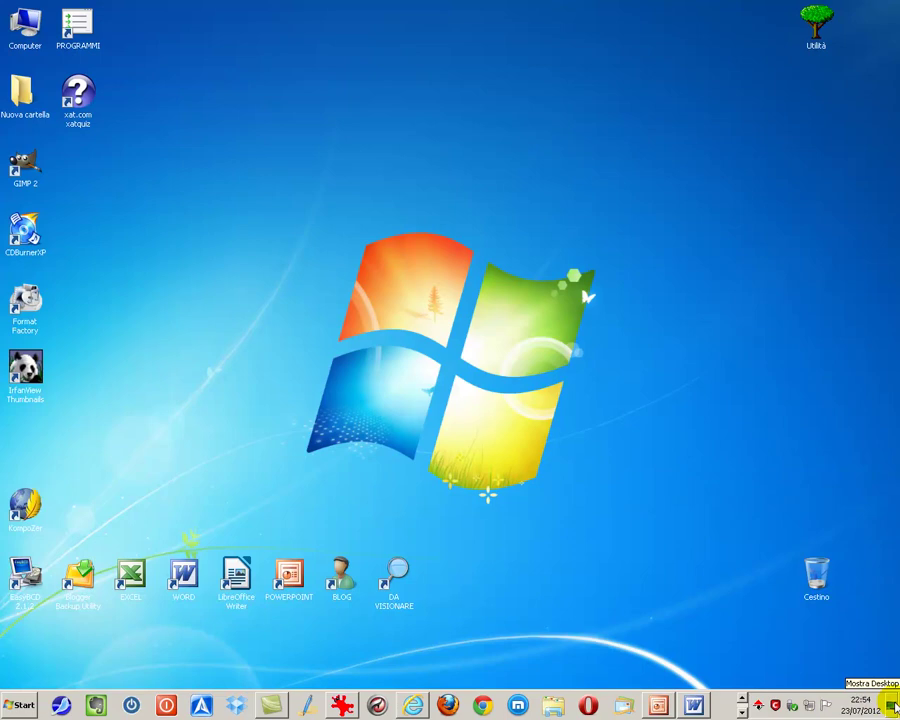
click(893, 706)
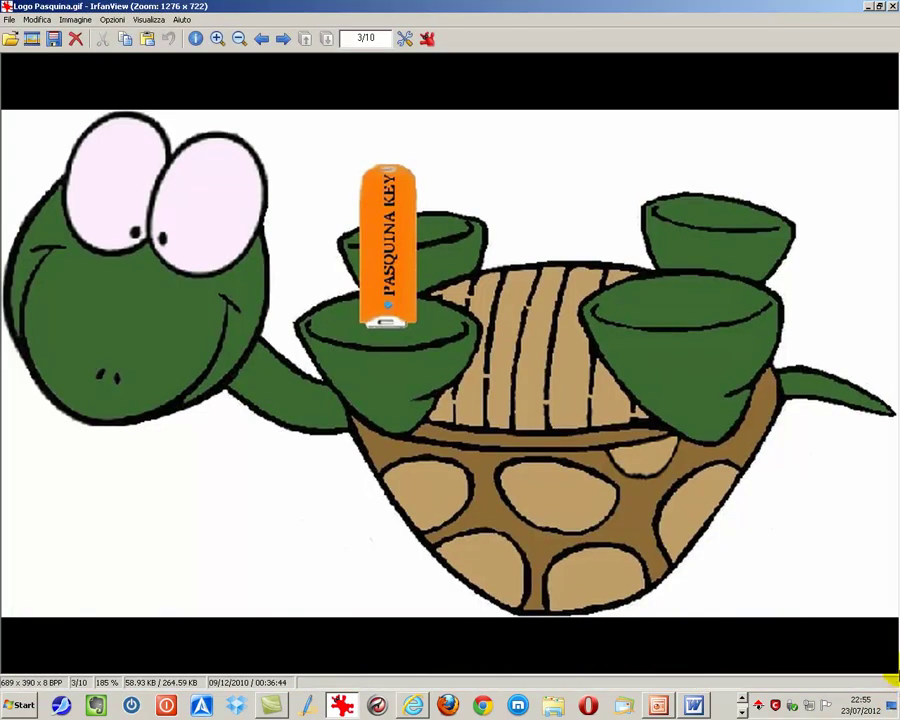
Minimize the maximized IrfanView window and reopen it from the taskbar.
click(870, 8)
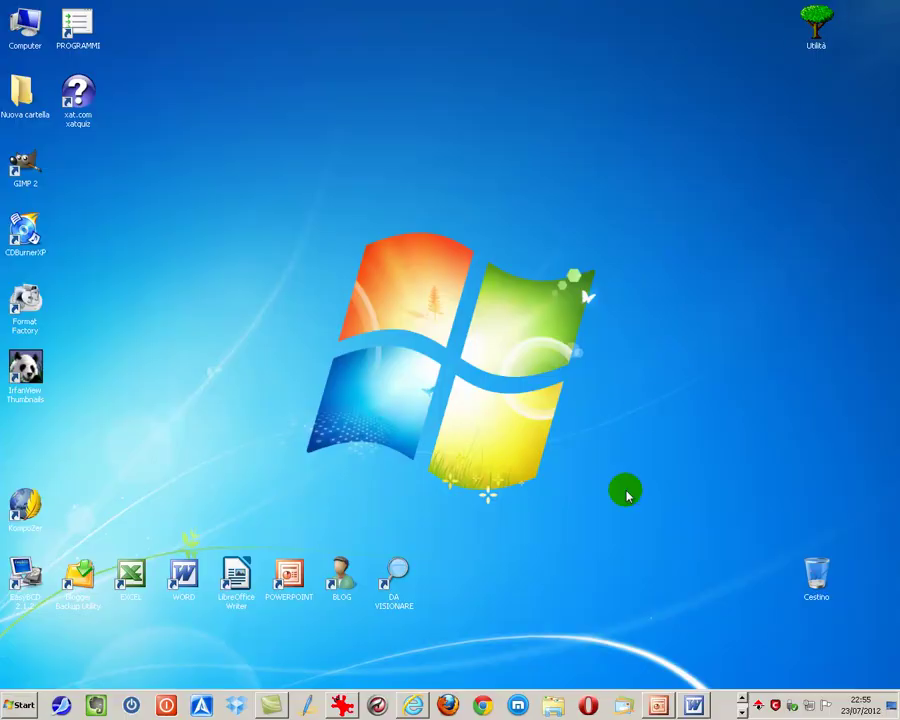
mouse_move(345, 707)
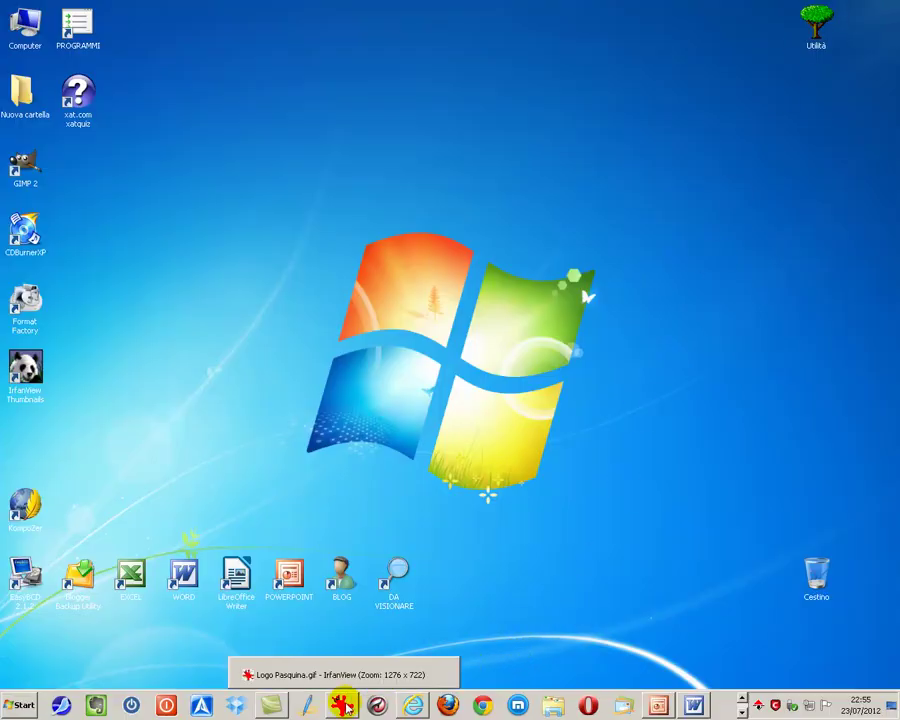
click(345, 707)
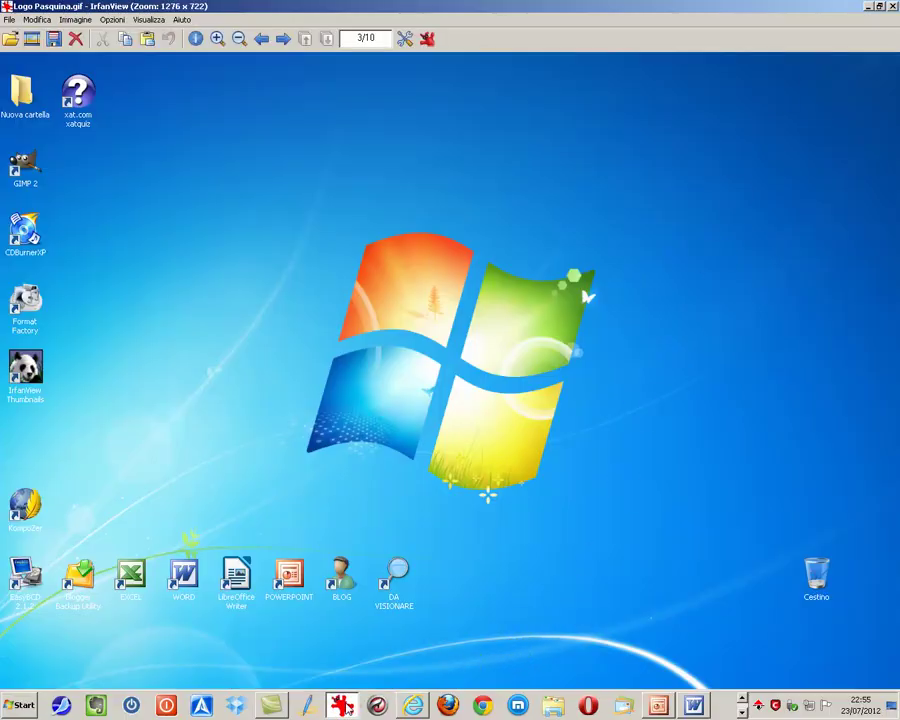
Restore the IrfanView window down, resize it to be taller and about half the screen wide, and maximize it again.
click(879, 7)
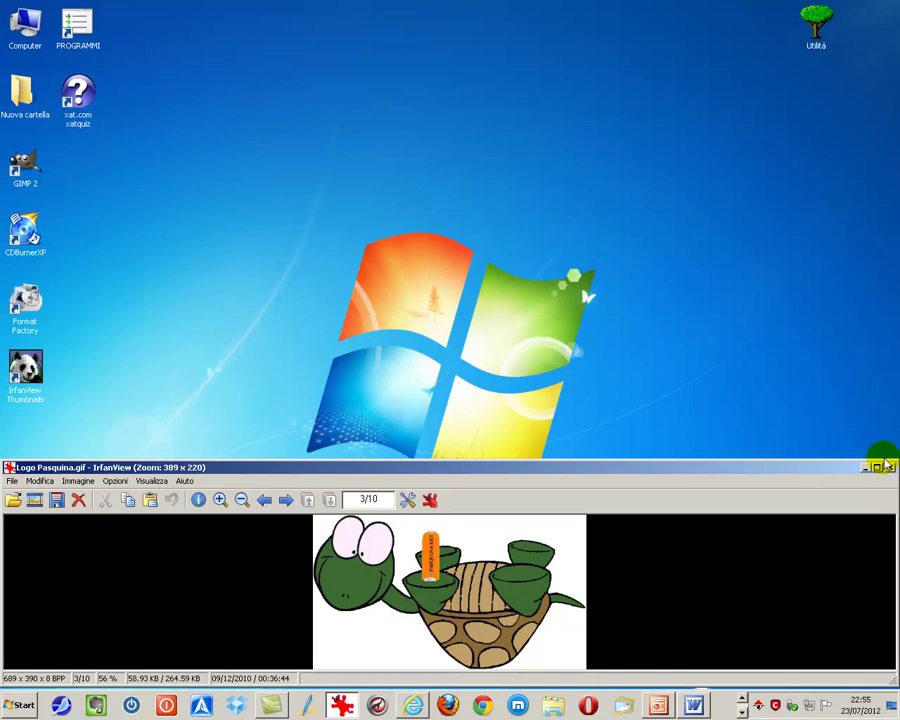
drag(881, 455, 858, 127)
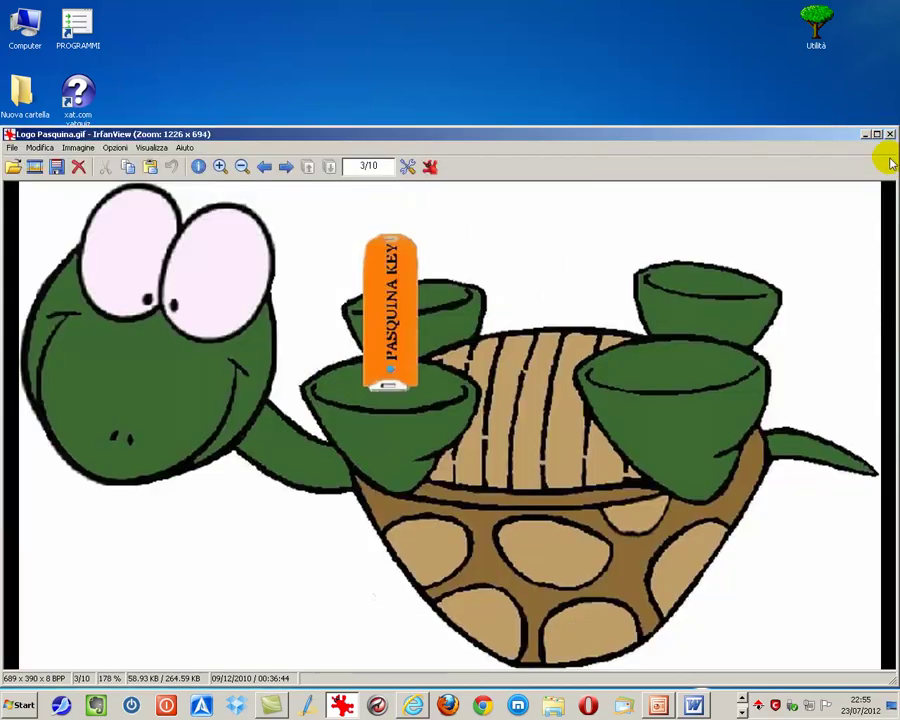
drag(890, 180, 436, 178)
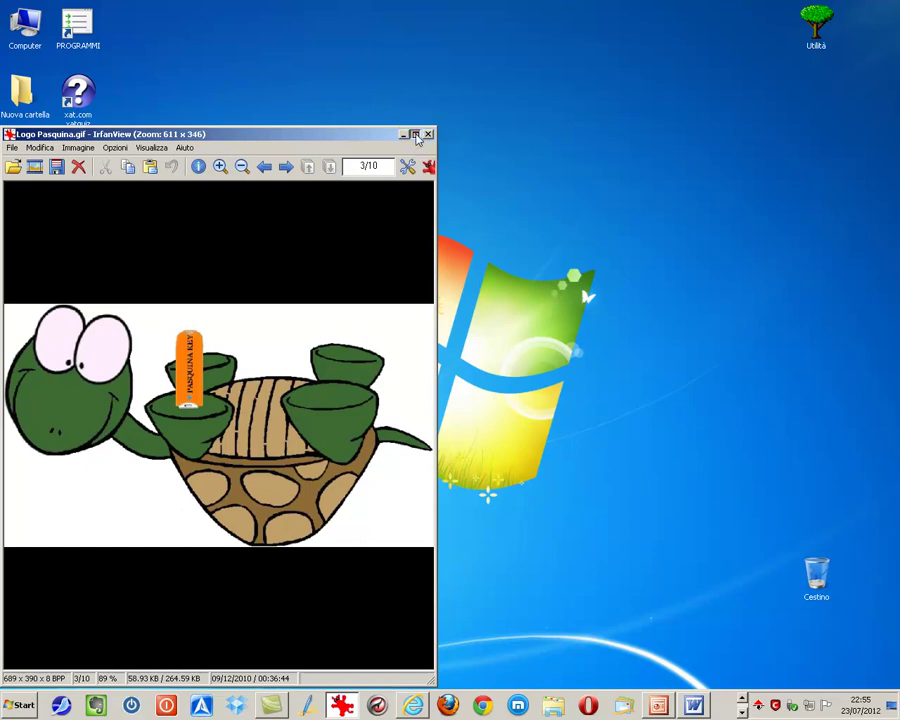
click(417, 137)
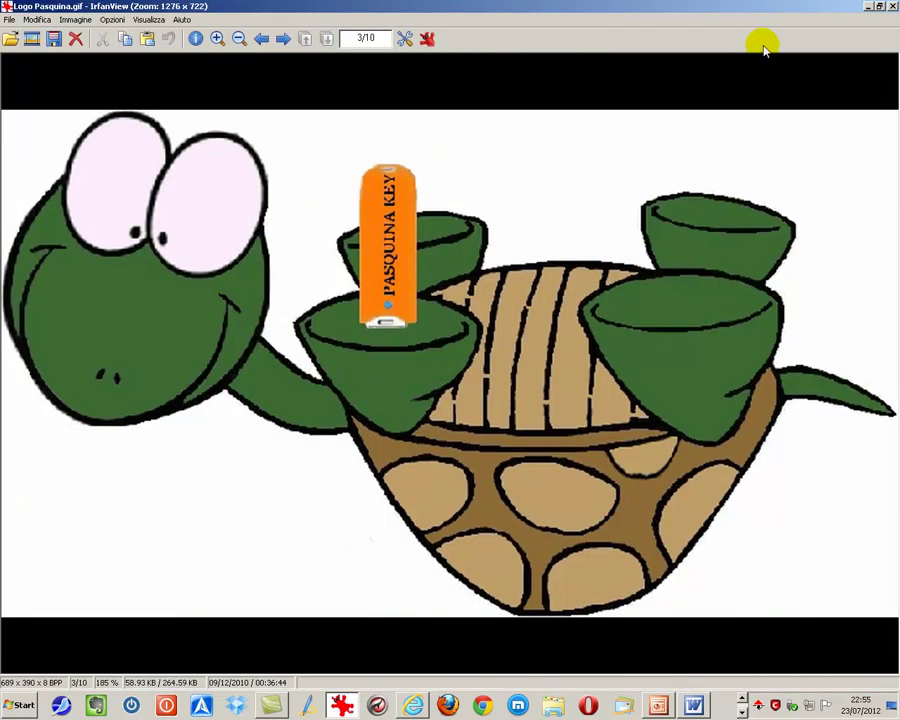
Close the IrfanView window and look through the command menus of the Word document, from File to Finestra.
click(893, 6)
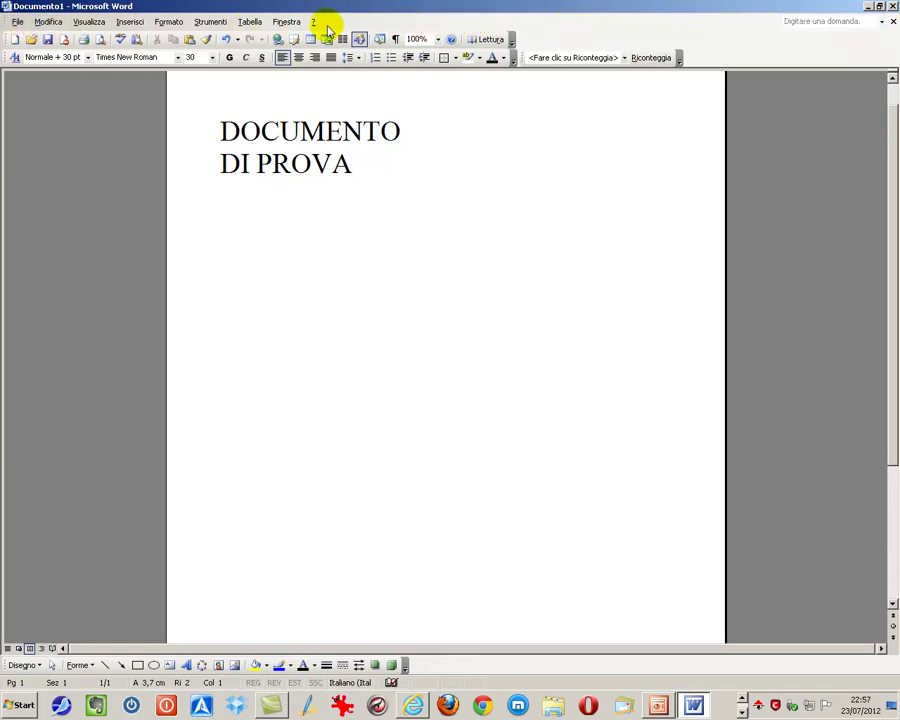
click(18, 22)
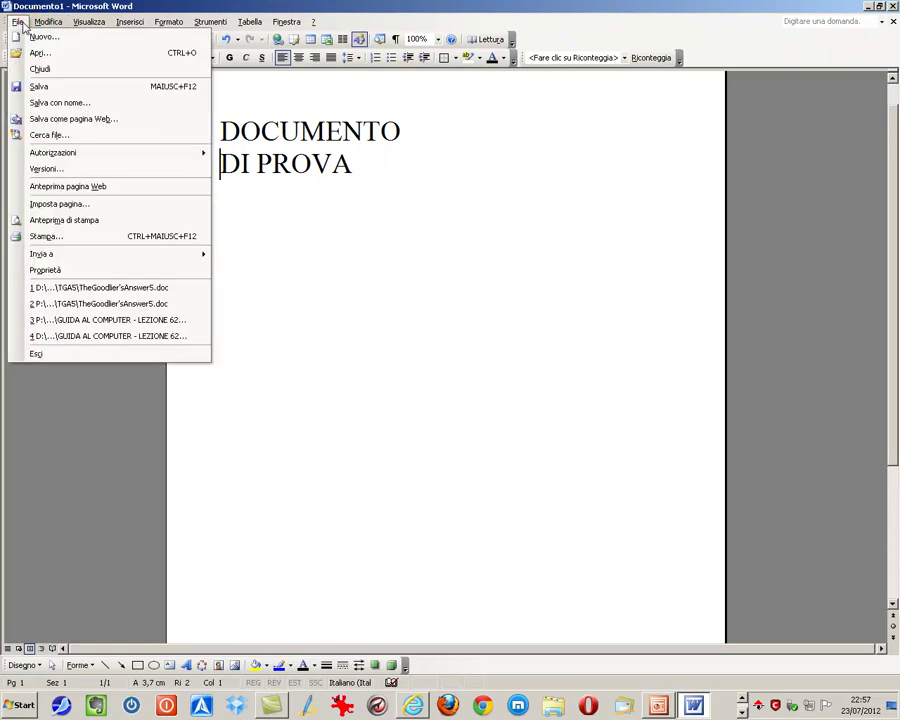
mouse_move(38, 28)
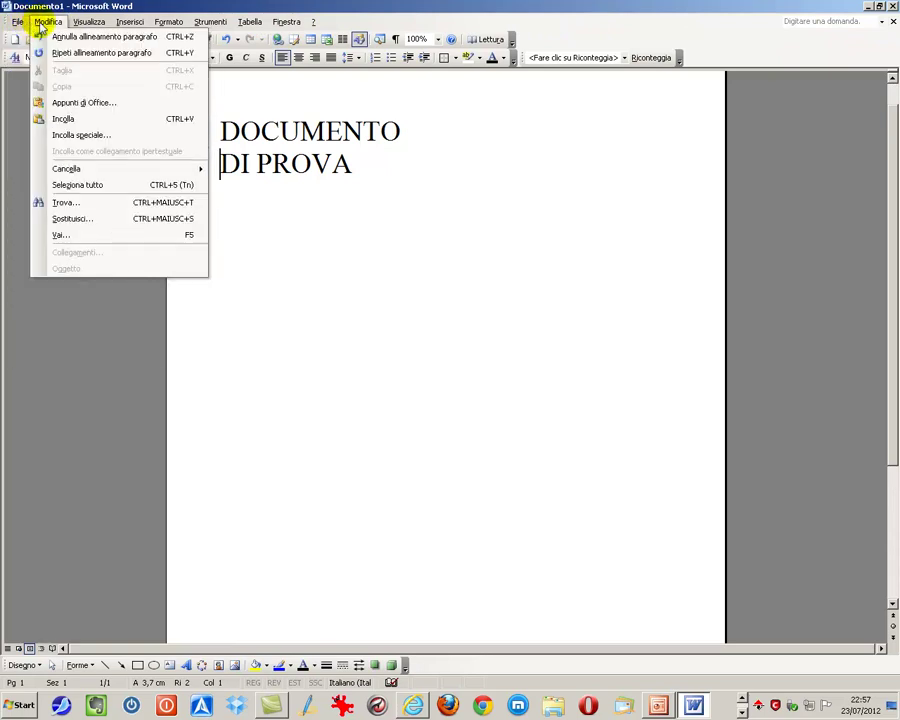
mouse_move(118, 25)
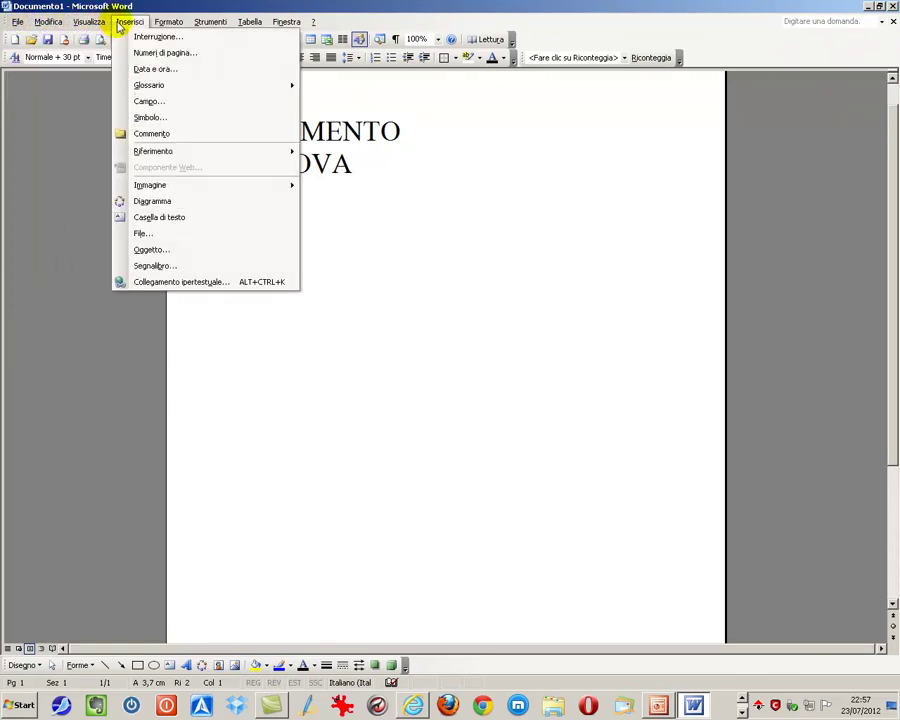
mouse_move(200, 24)
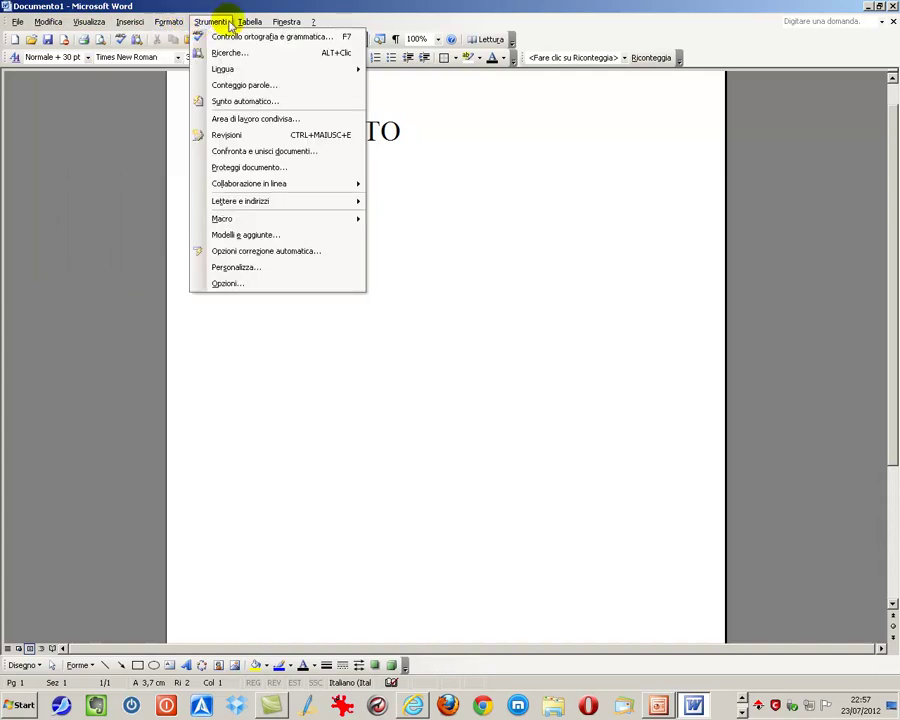
mouse_move(289, 27)
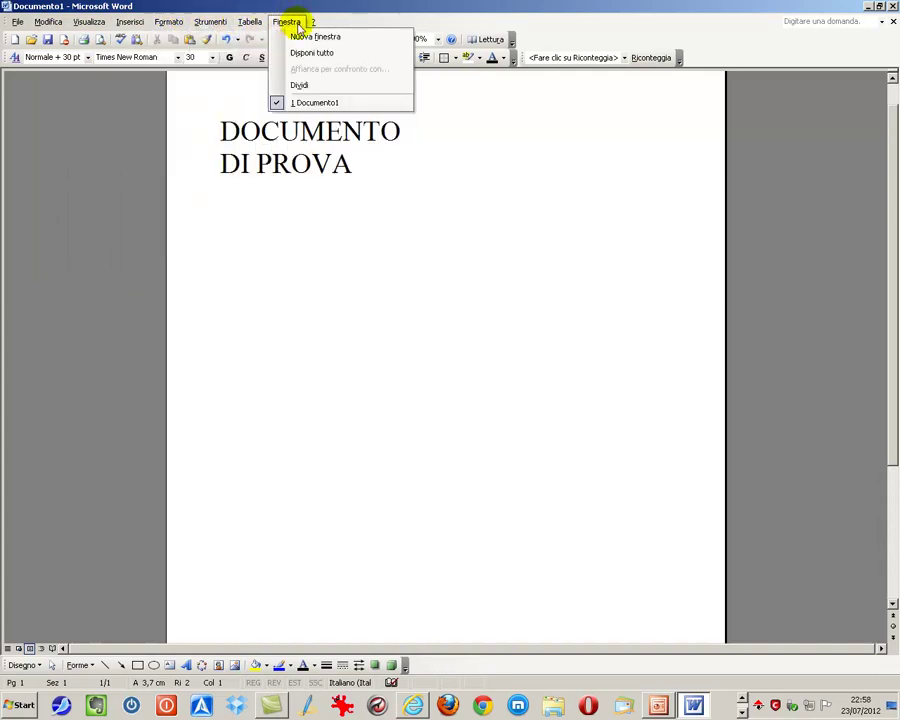
click(645, 27)
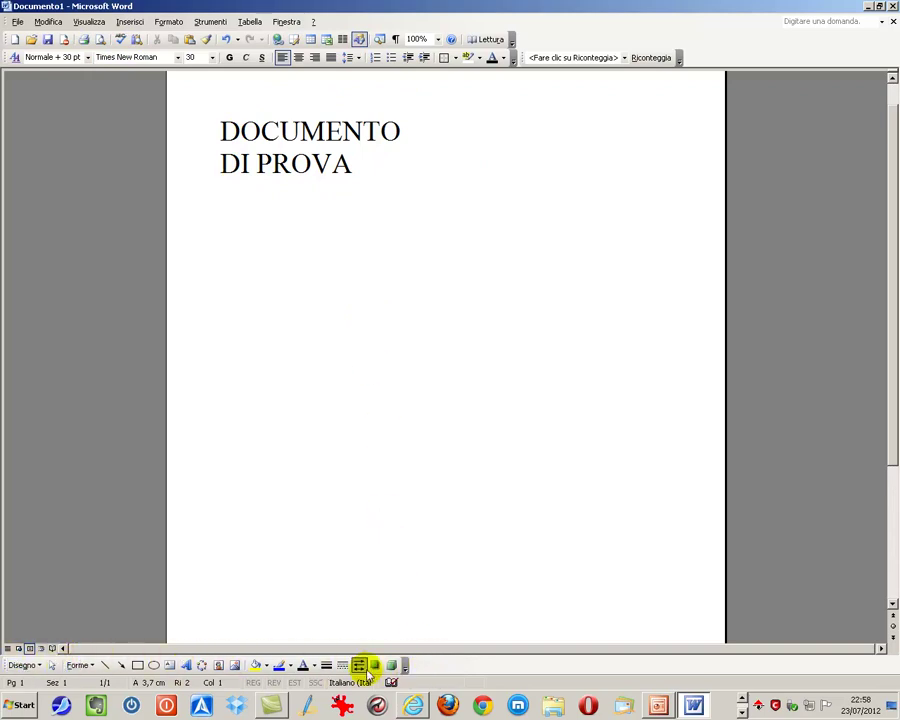
Minimize the Word window, show the properties of the Cestino, and reposition the dialog nearer the middle of the desktop.
click(866, 6)
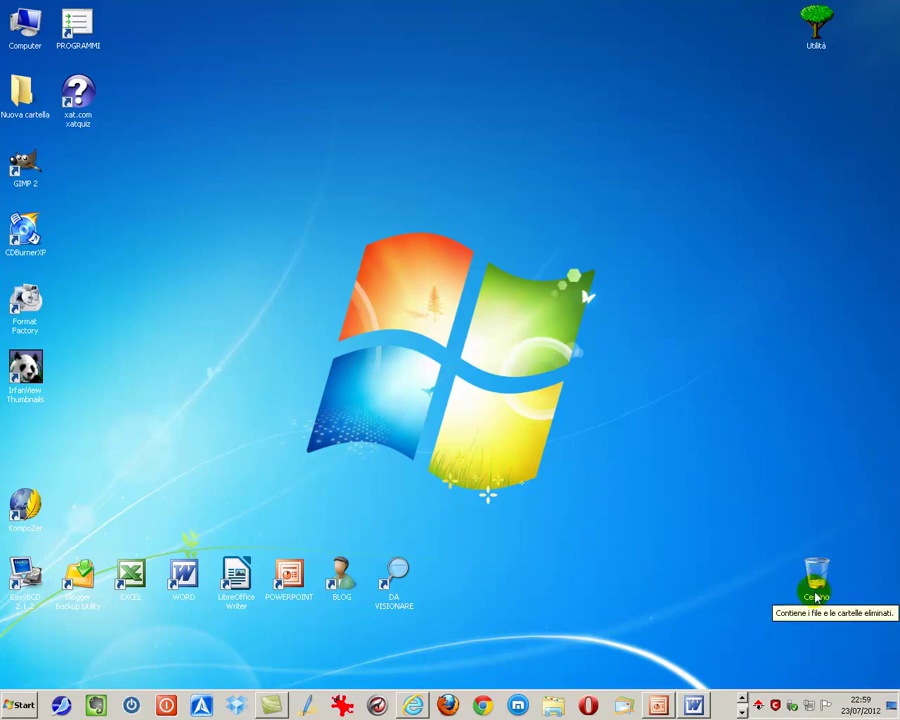
right_click(815, 596)
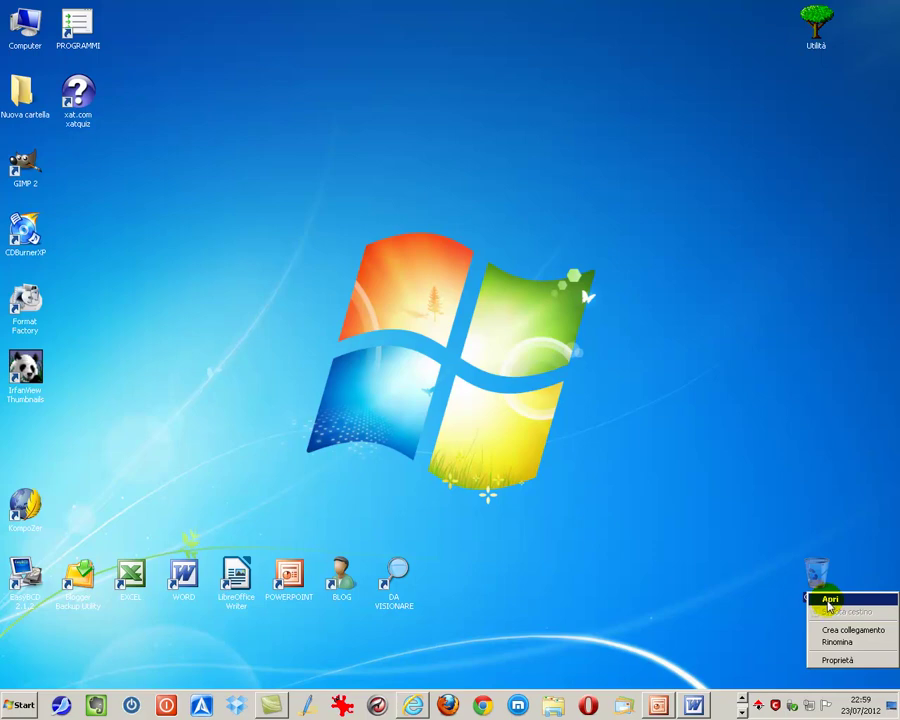
click(836, 662)
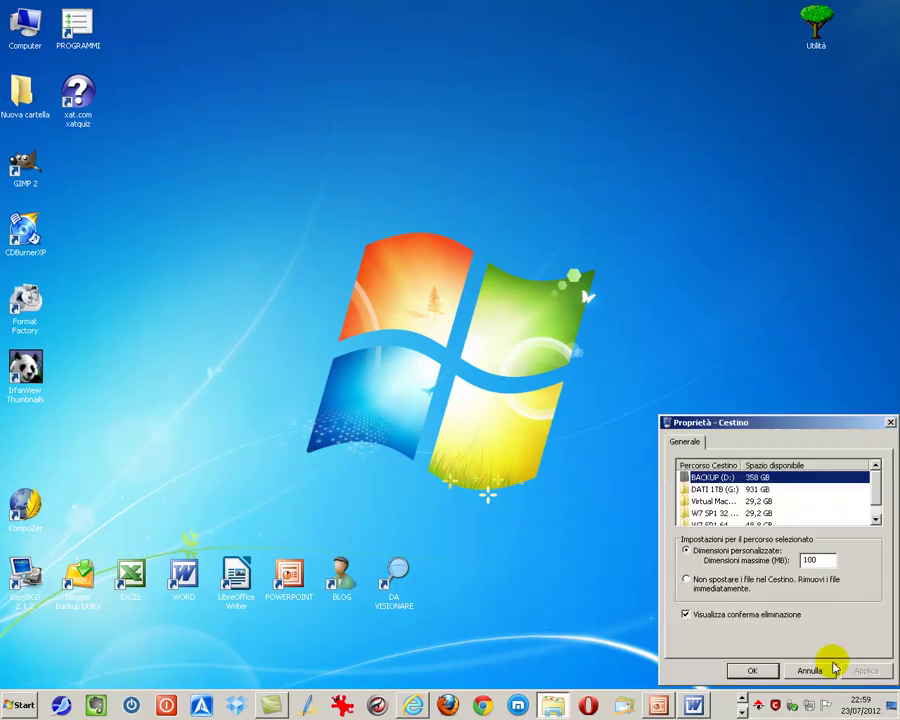
drag(720, 421, 627, 284)
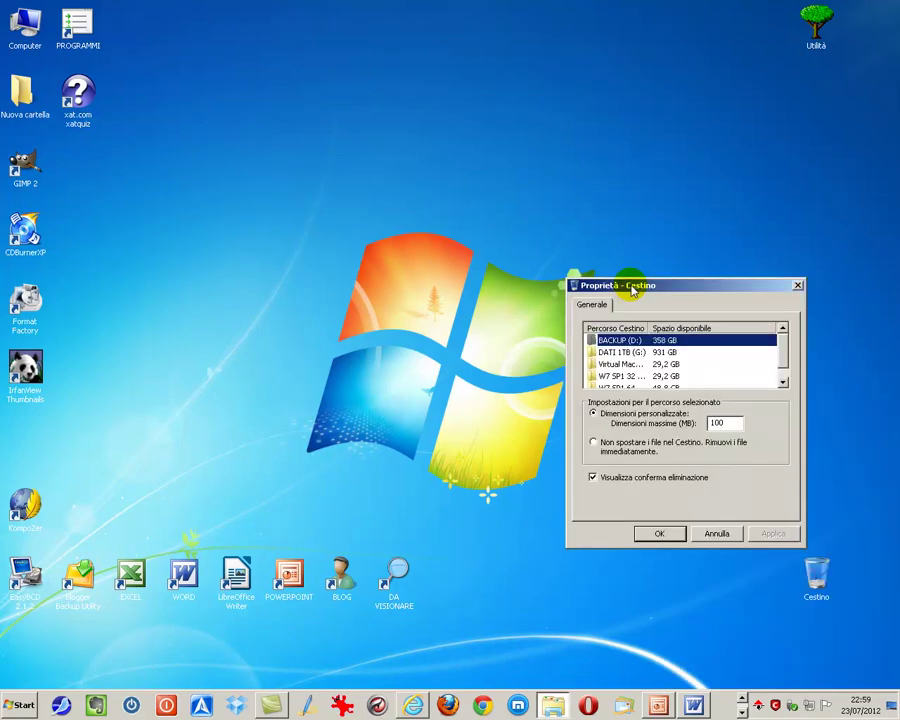
Examine the custom maximum Cestino size in MB for each listed drive, from BACKUP (D:) to W7 SP1 64.
click(629, 353)
click(625, 364)
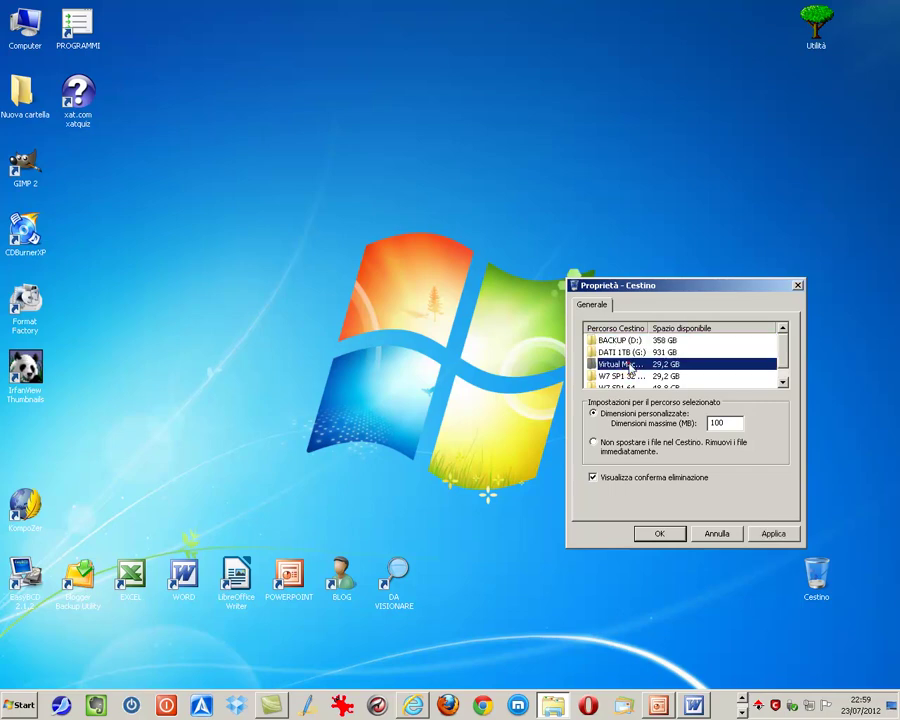
click(626, 375)
click(626, 386)
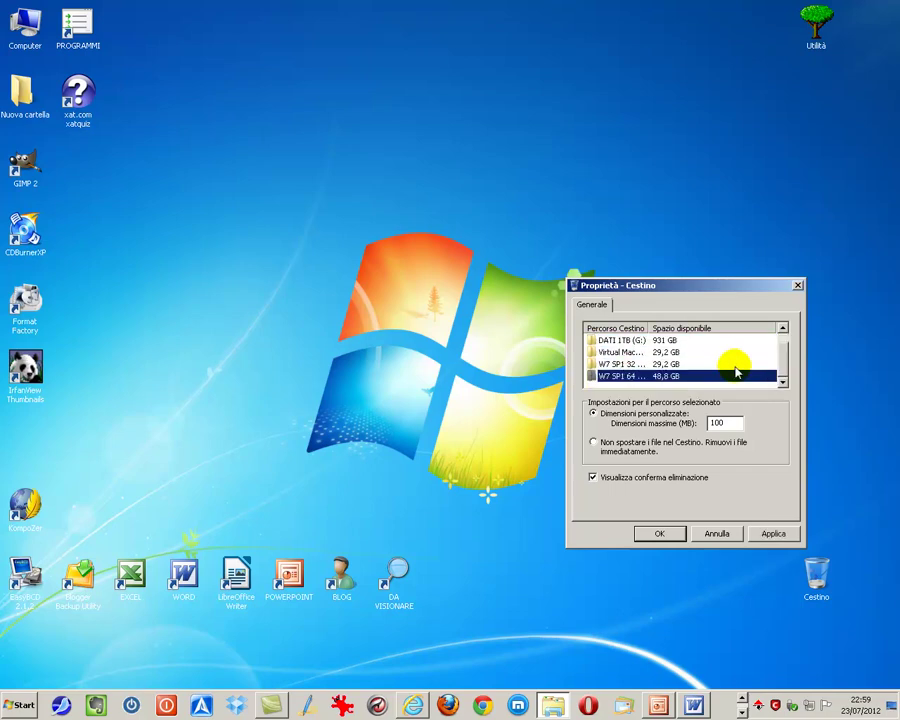
drag(782, 368, 781, 357)
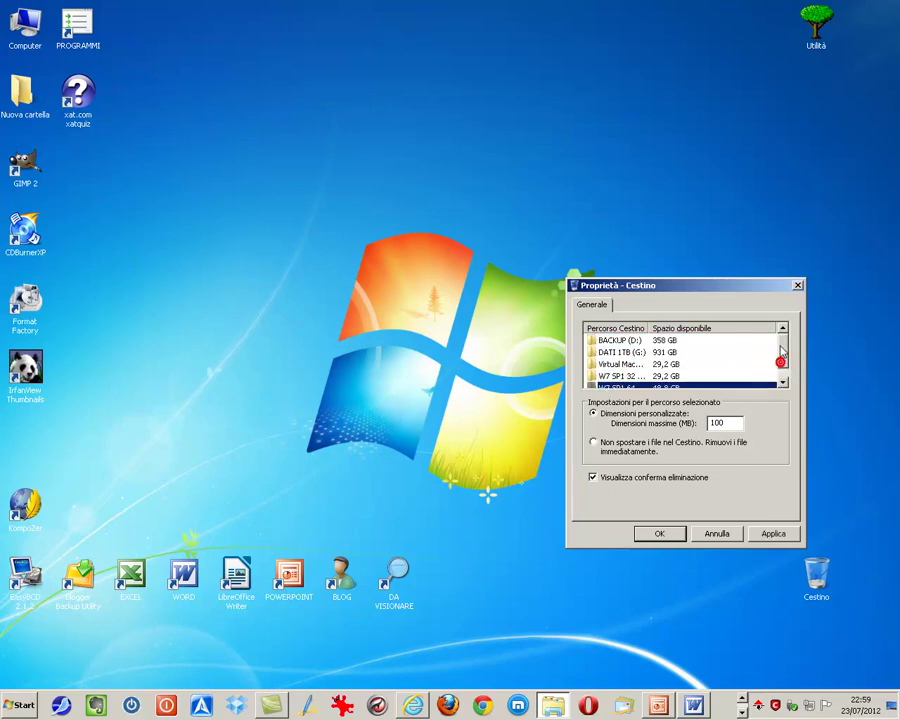
click(600, 341)
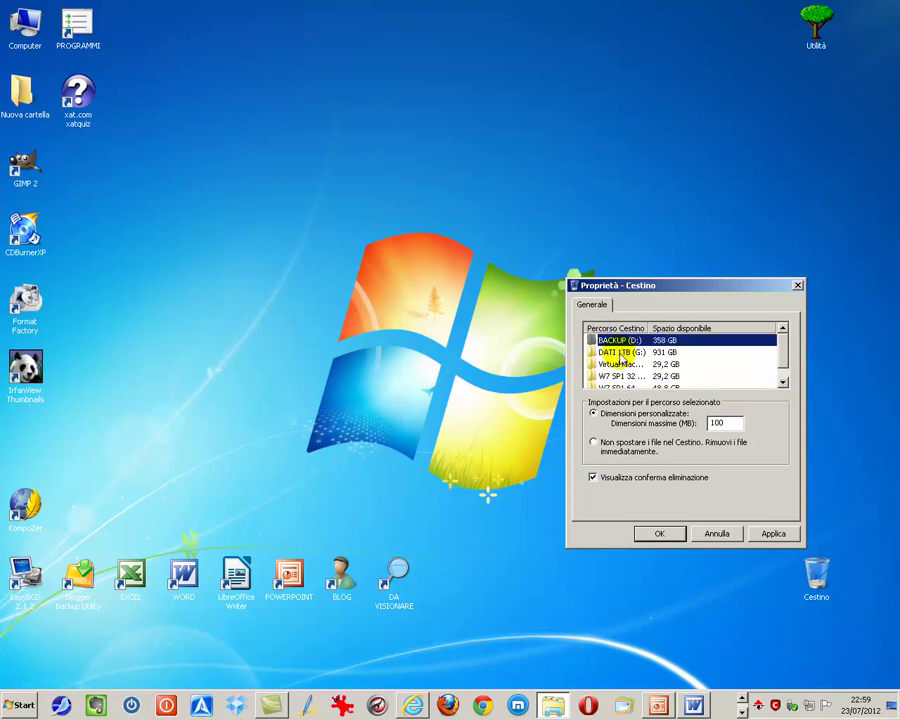
double_click(719, 422)
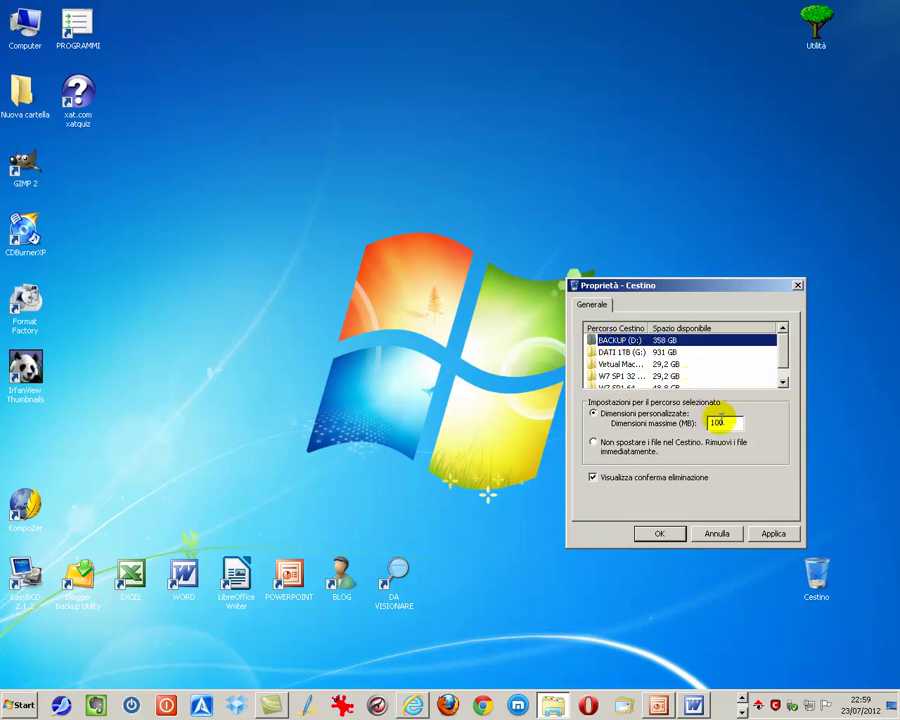
click(628, 353)
click(628, 364)
click(628, 376)
click(628, 385)
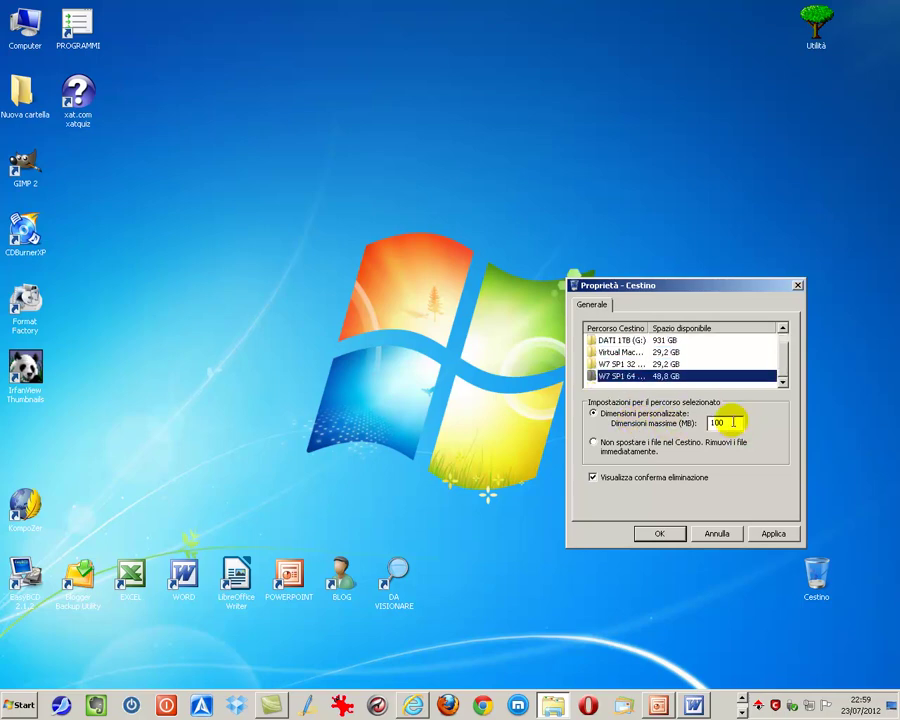
double_click(732, 422)
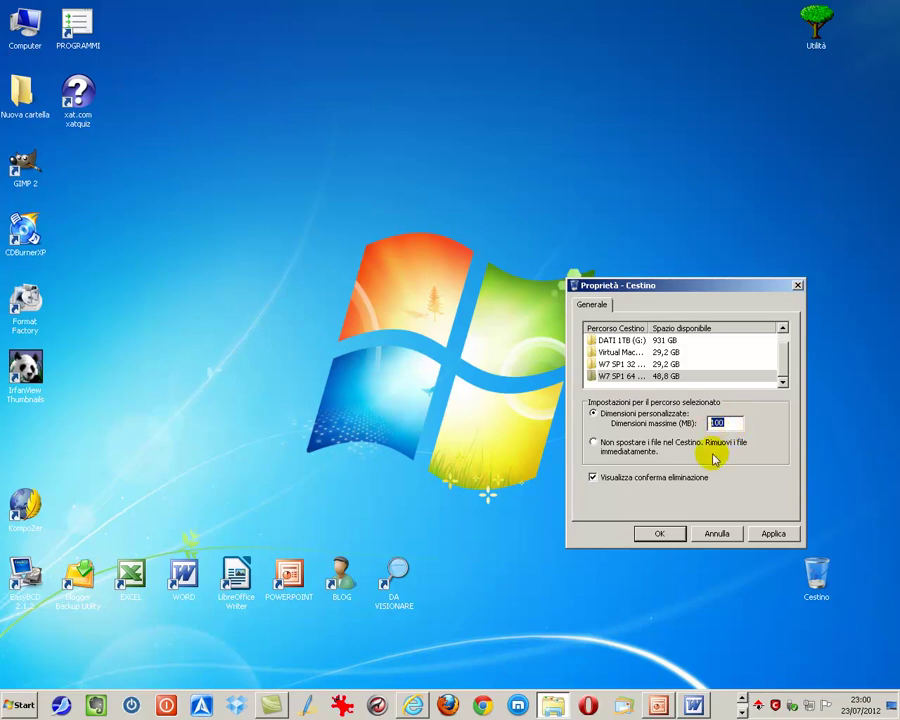
Try immediate file removal without Visualizza conferma eliminazione, restore the confirmation and Dimensioni personalizzate, and accept the Cestino properties.
click(594, 442)
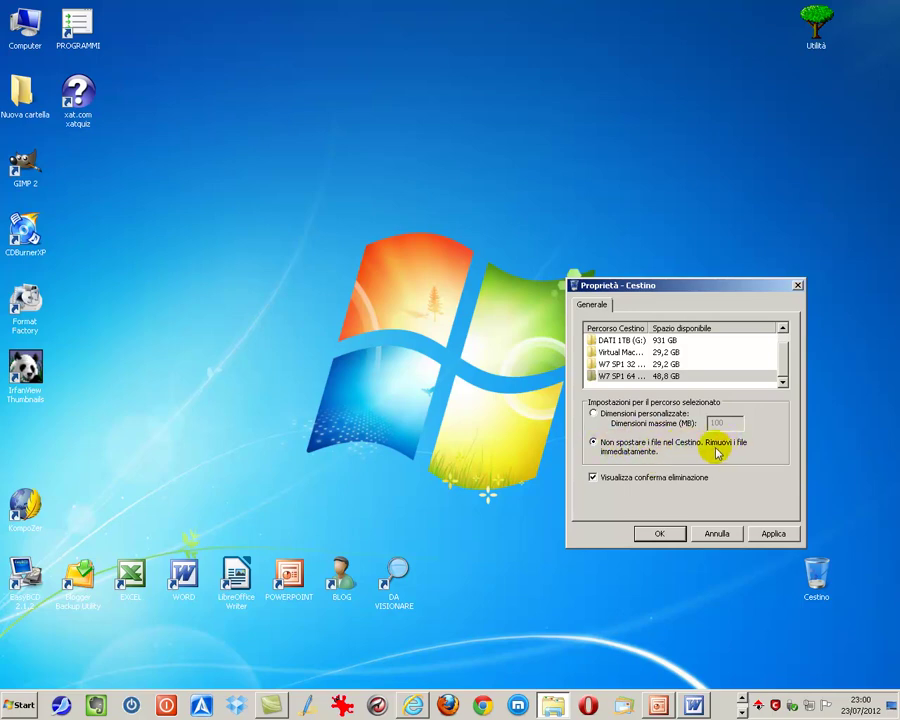
click(594, 478)
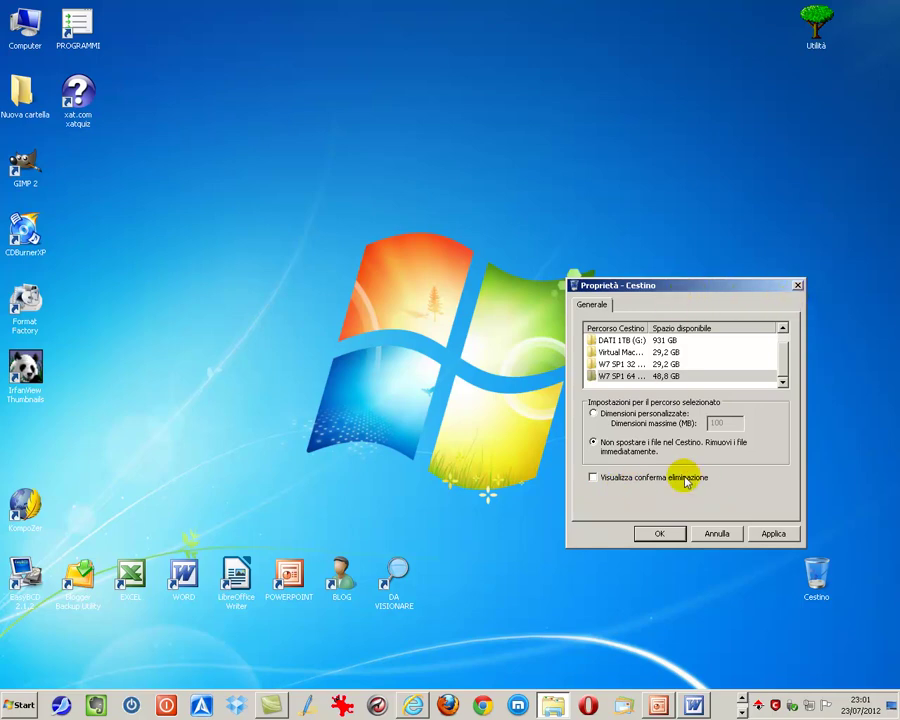
click(593, 479)
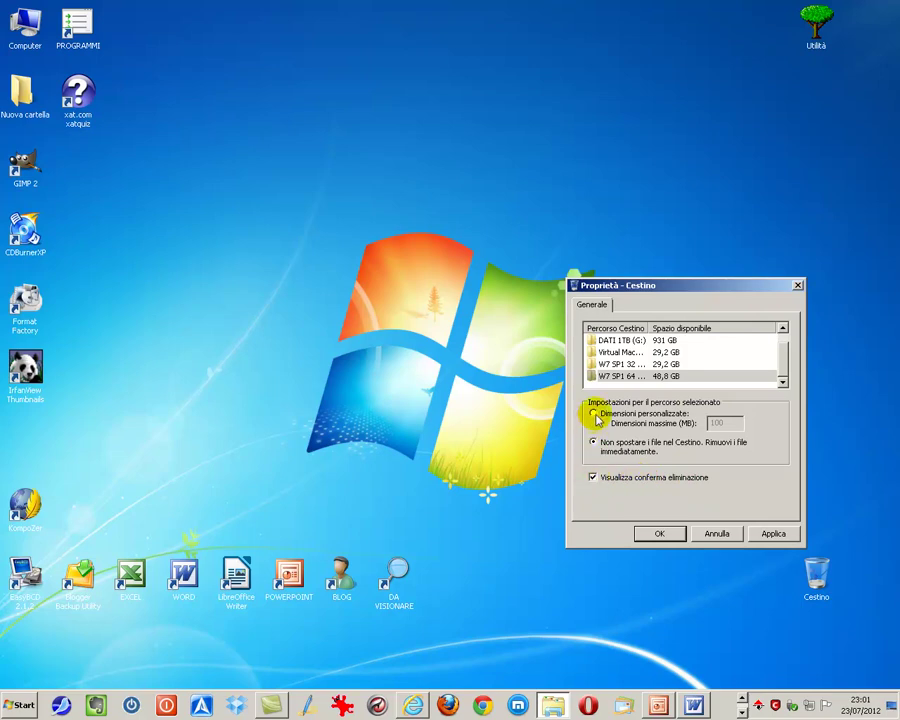
click(594, 415)
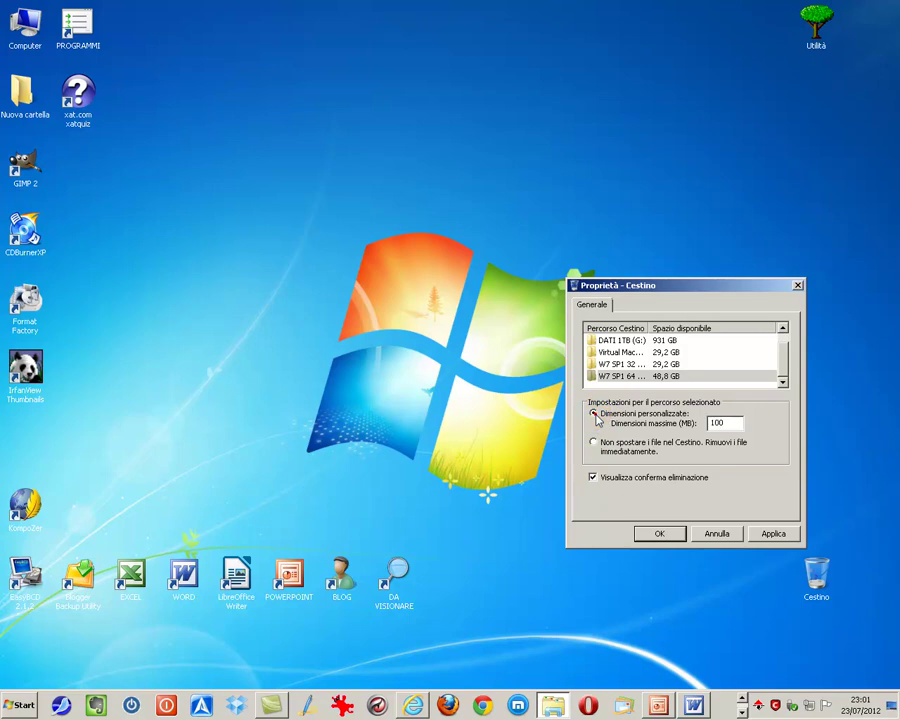
click(659, 535)
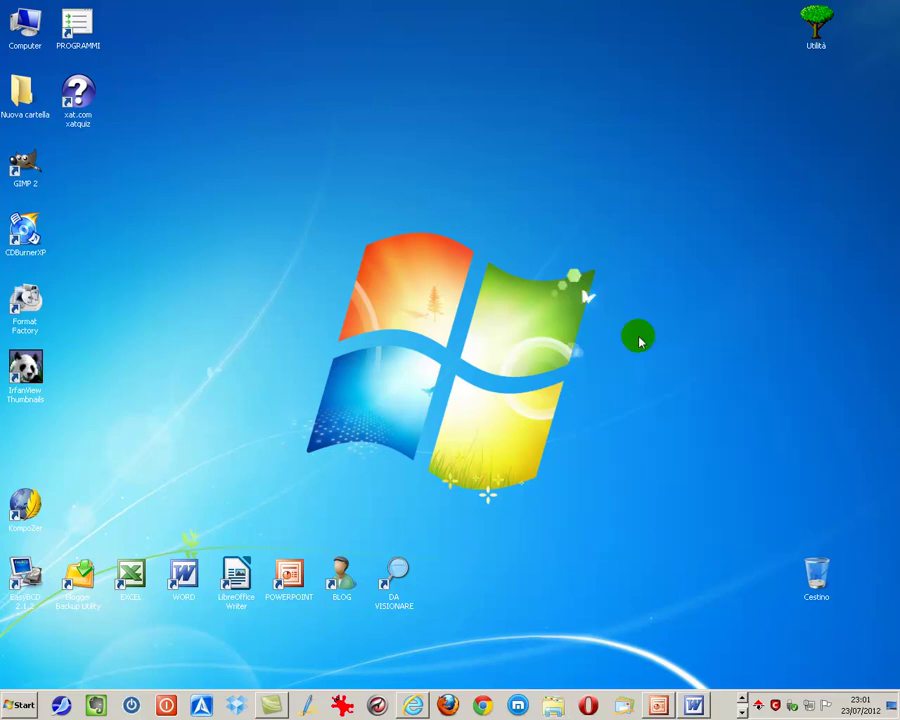
Create a new folder in the empty area of the desktop, keeping its default name.
right_click(638, 337)
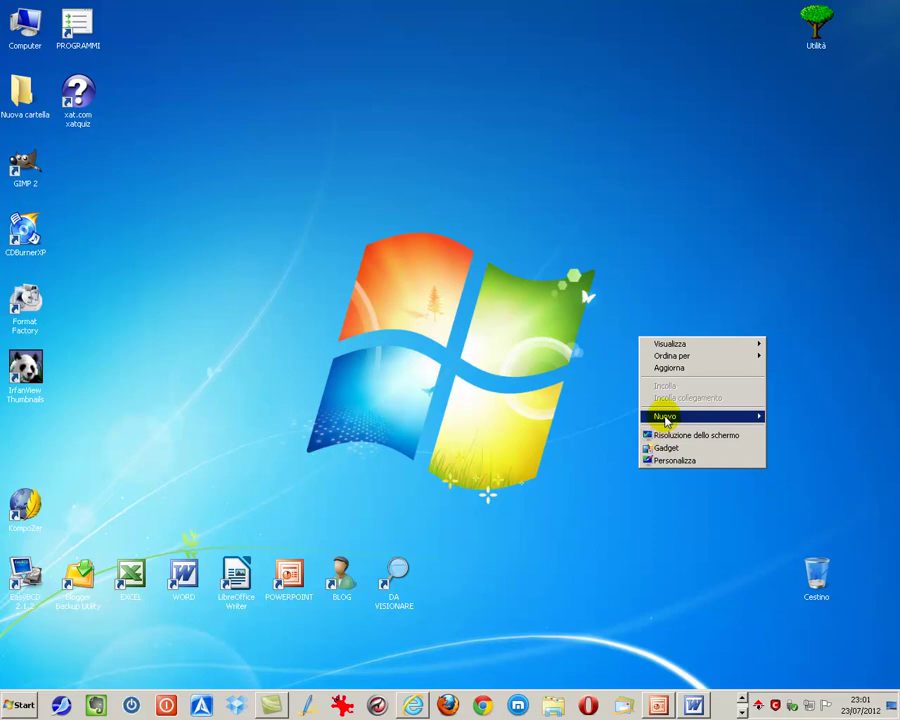
mouse_move(674, 421)
click(602, 417)
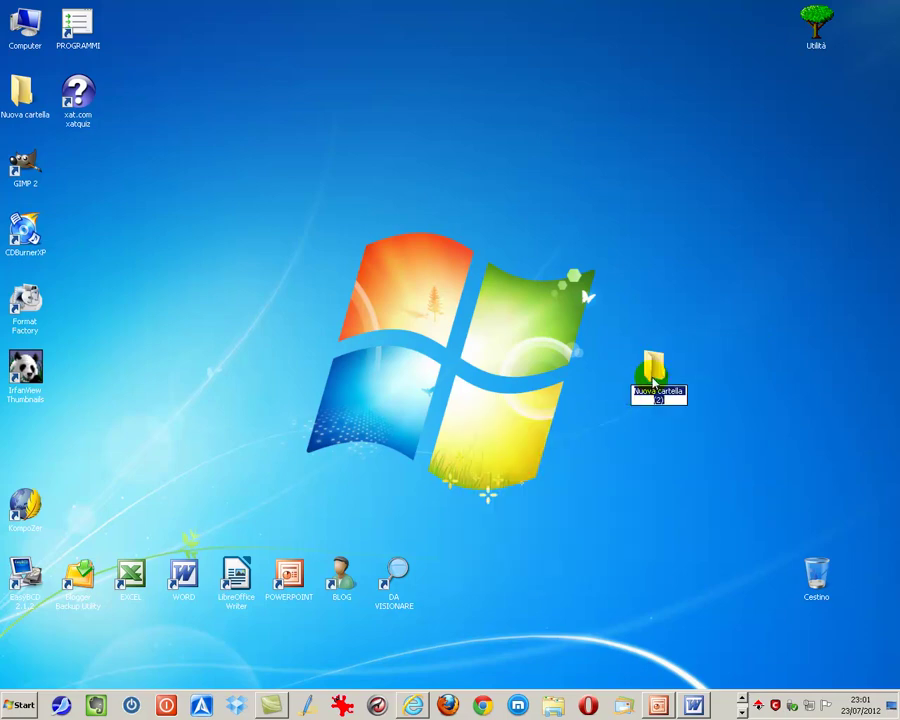
click(856, 385)
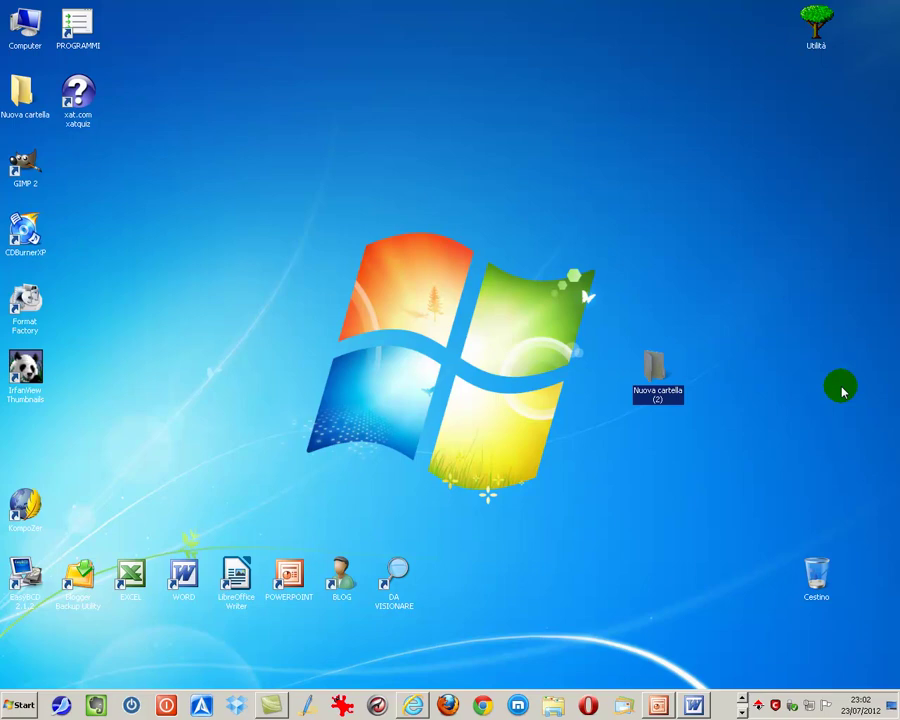
Request deletion of the new desktop folder, and decline moving it to the Cestino.
key(Delete)
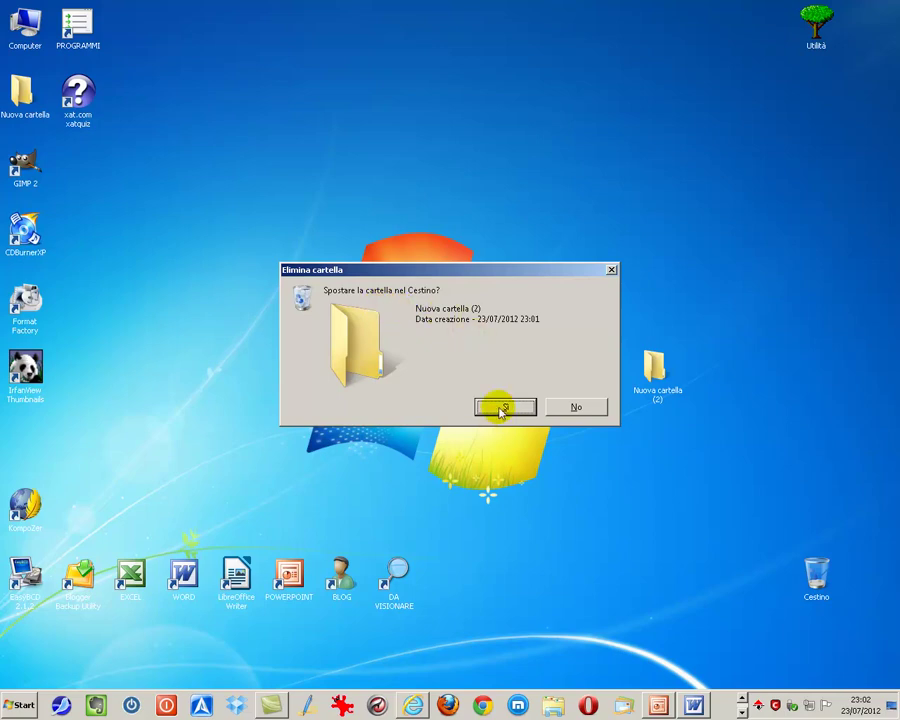
click(578, 408)
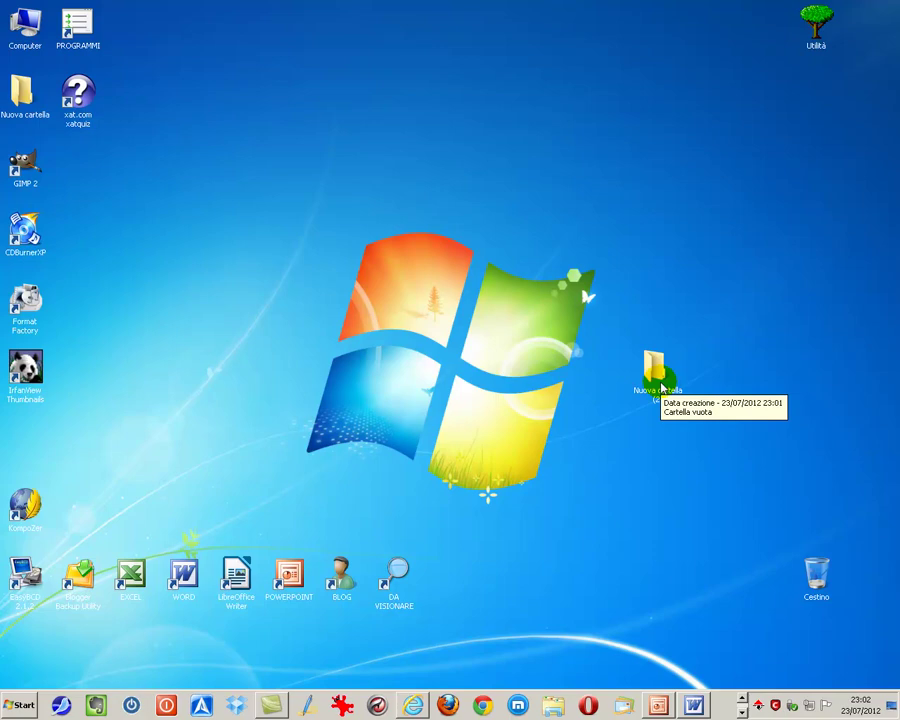
Delete the desktop folder Nuova cartella (2), confirming its move to the Cestino.
right_click(661, 388)
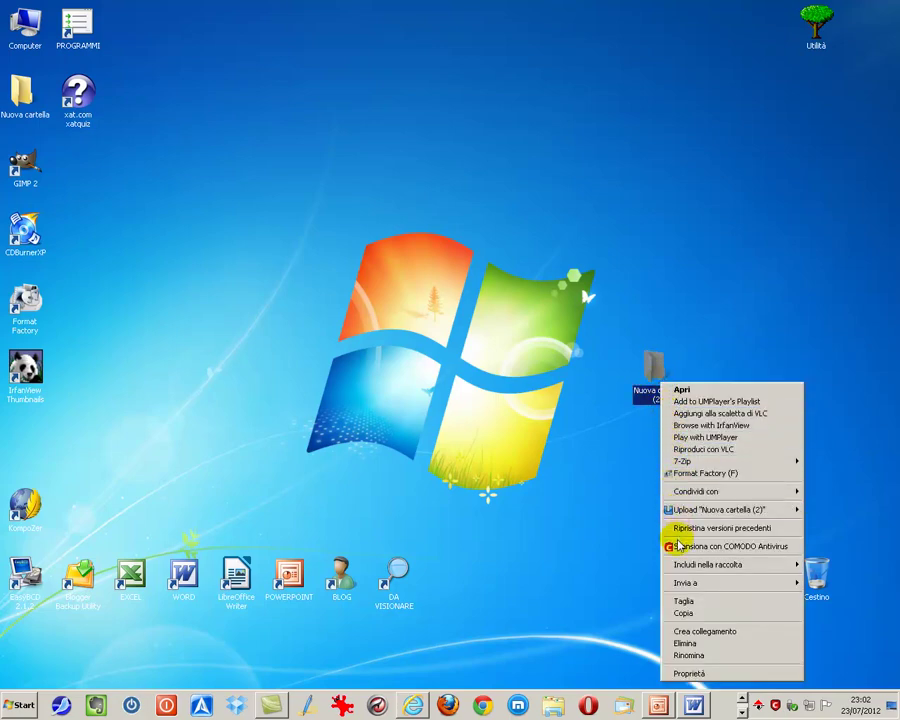
click(681, 644)
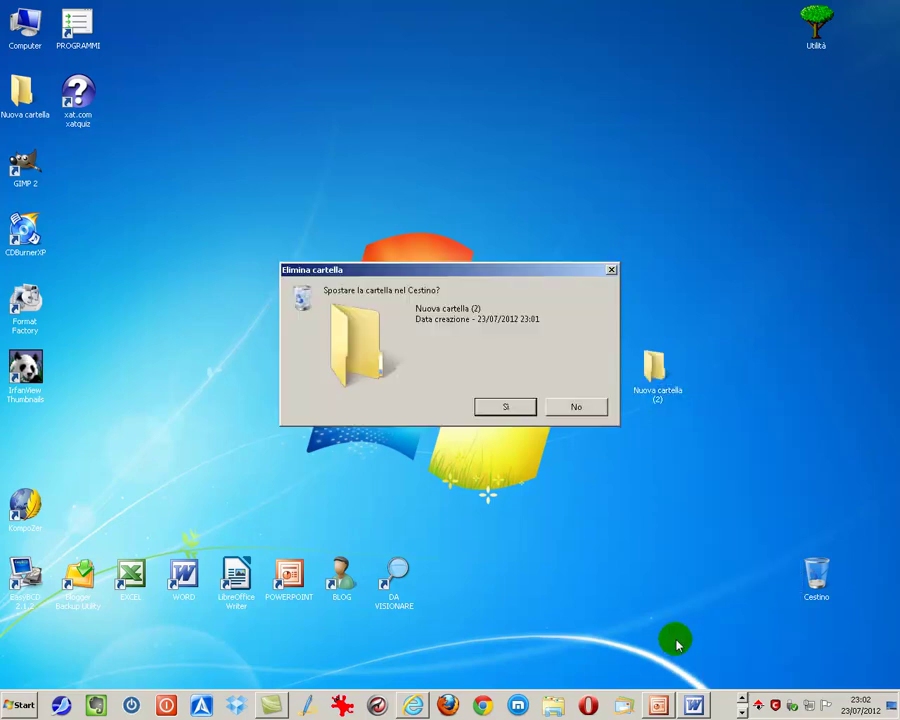
click(503, 408)
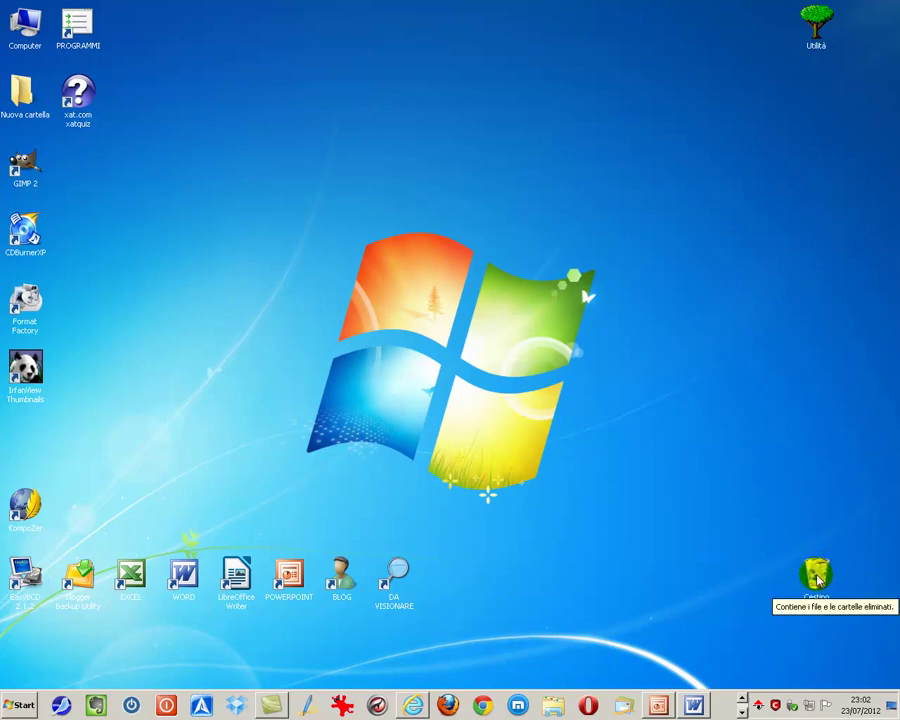
Create another new folder on the desktop with its default name, and drop it directly onto the Cestino.
right_click(703, 352)
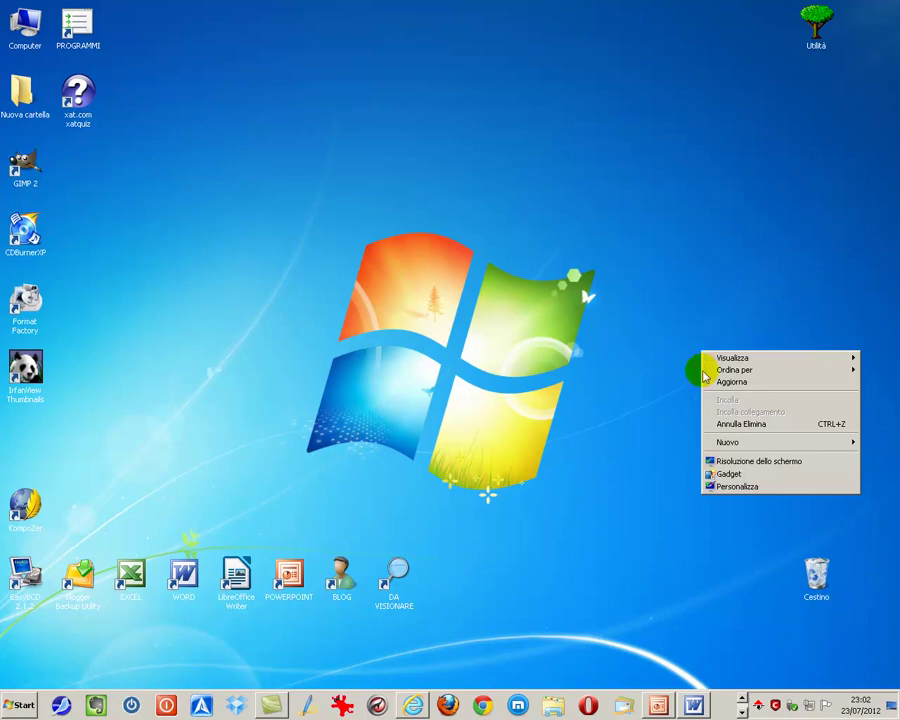
mouse_move(728, 442)
click(639, 442)
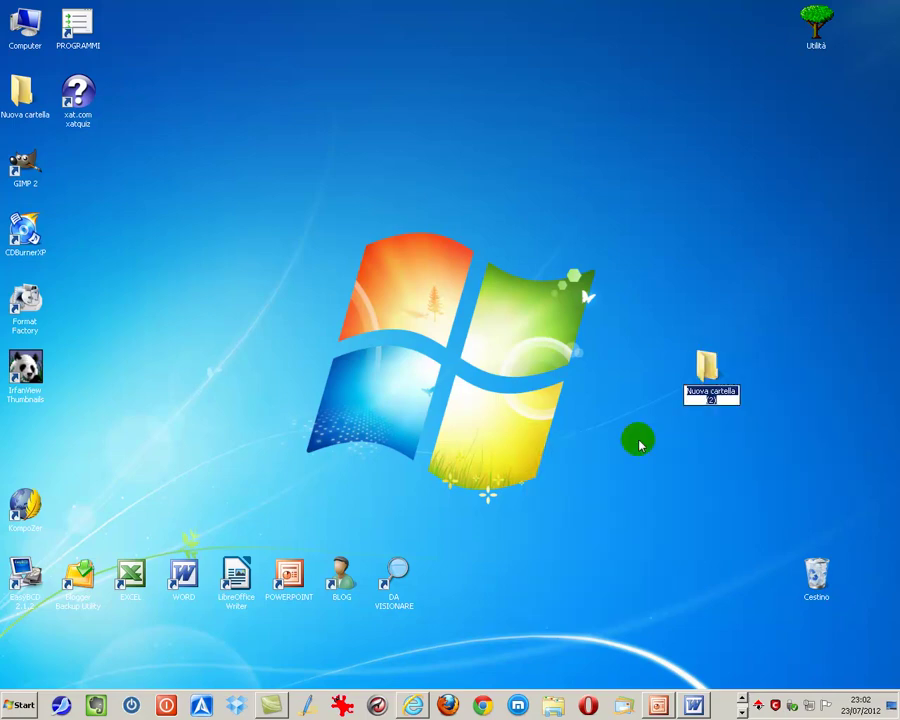
click(705, 370)
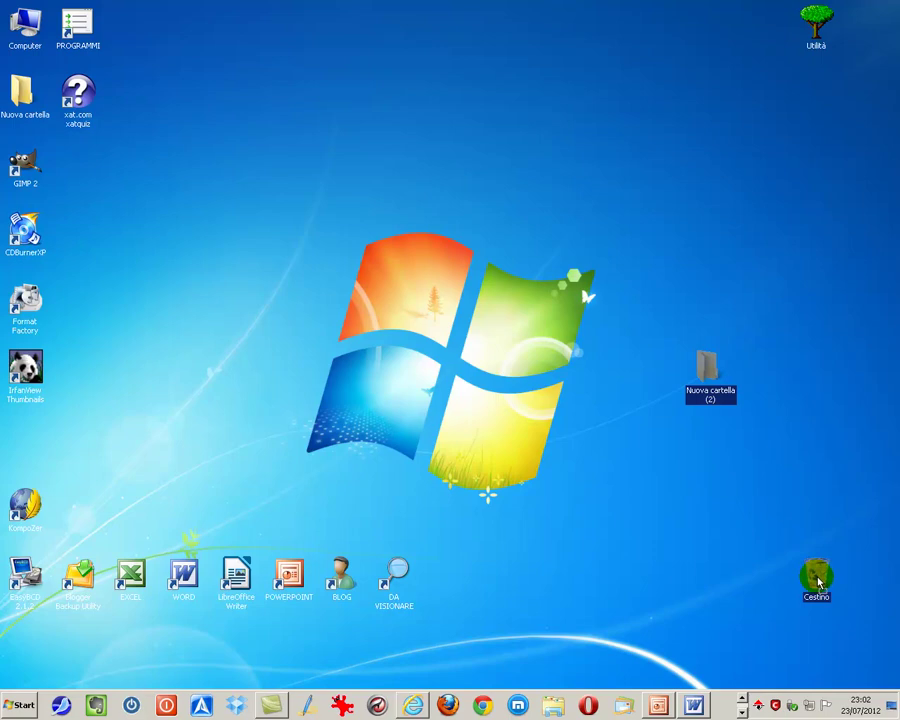
drag(818, 582, 818, 582)
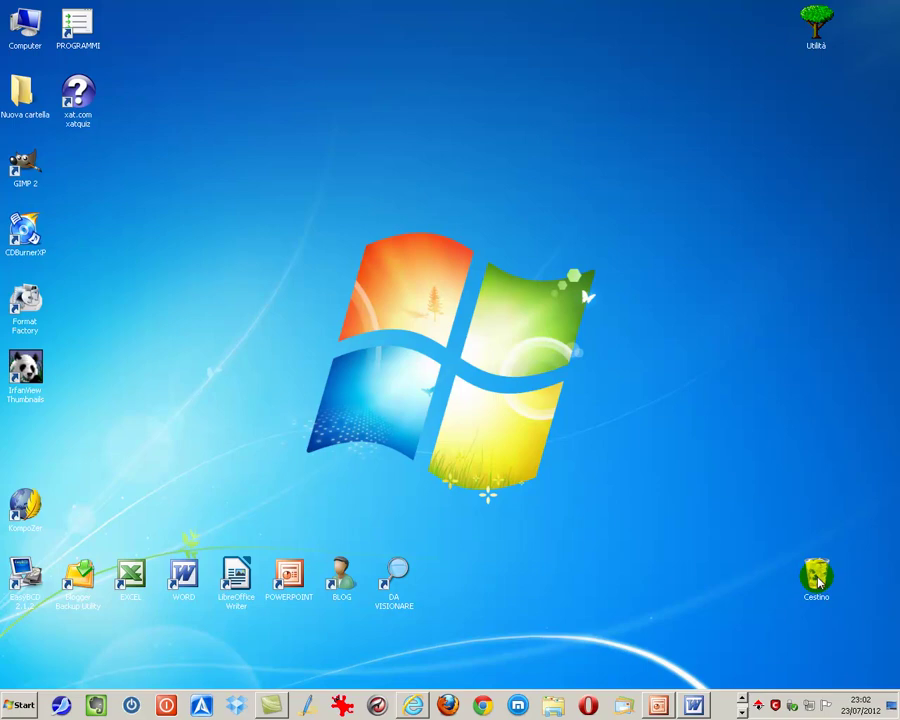
Restore the second Nuova cartella (2) from the Cestino, close its window, and move the restored folder to an empty desktop area above the Cestino.
right_click(818, 582)
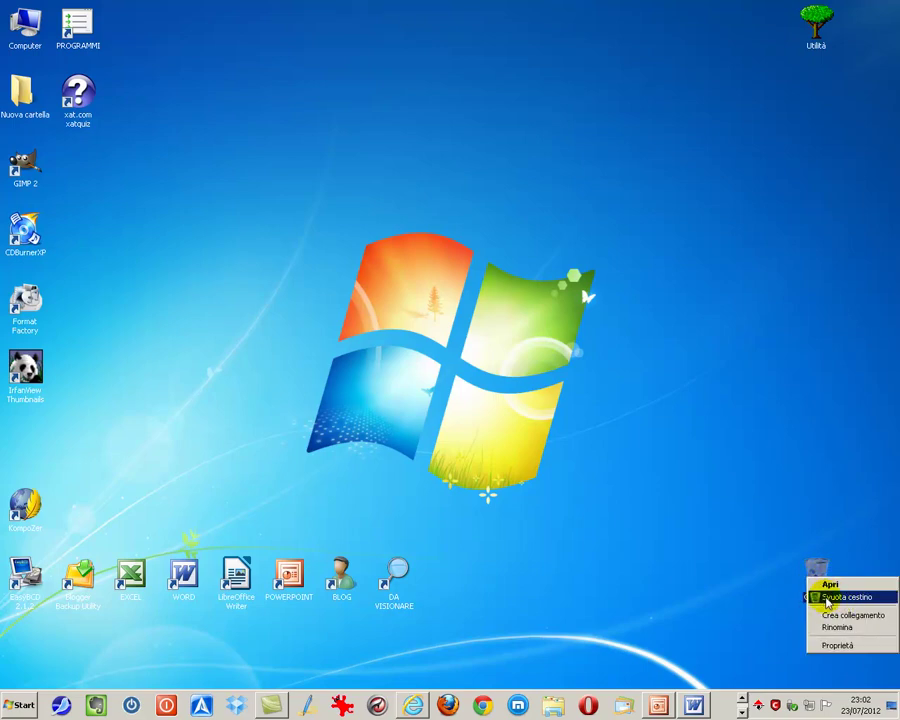
click(830, 584)
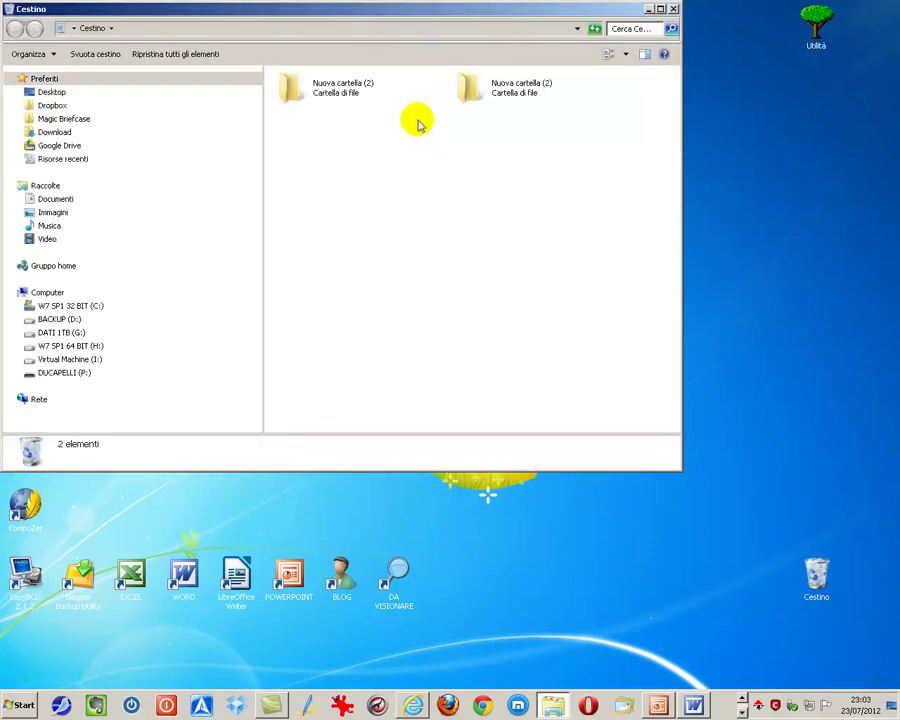
mouse_move(476, 97)
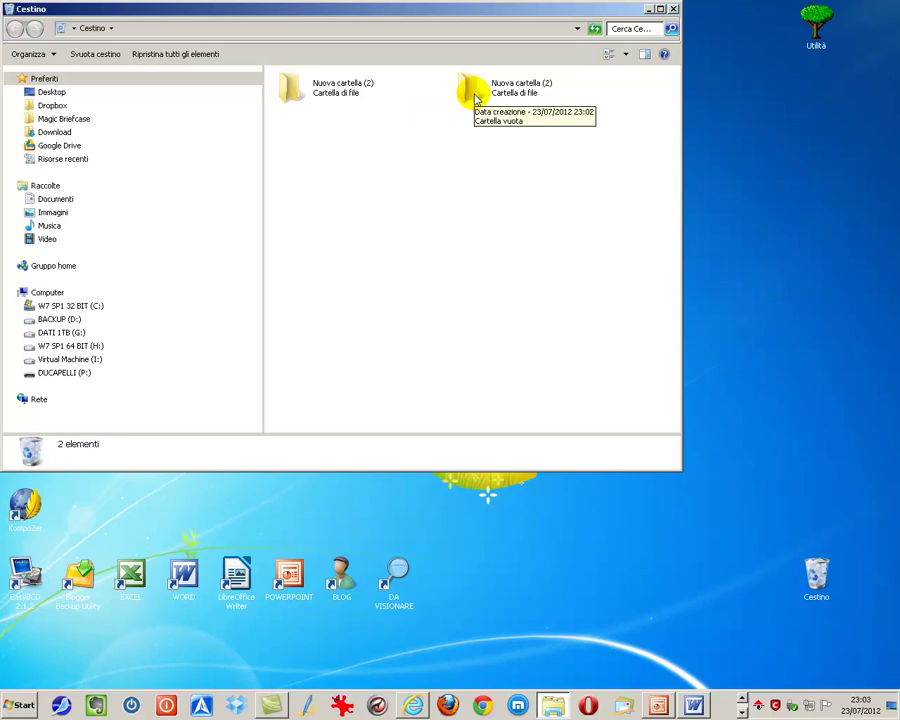
right_click(476, 97)
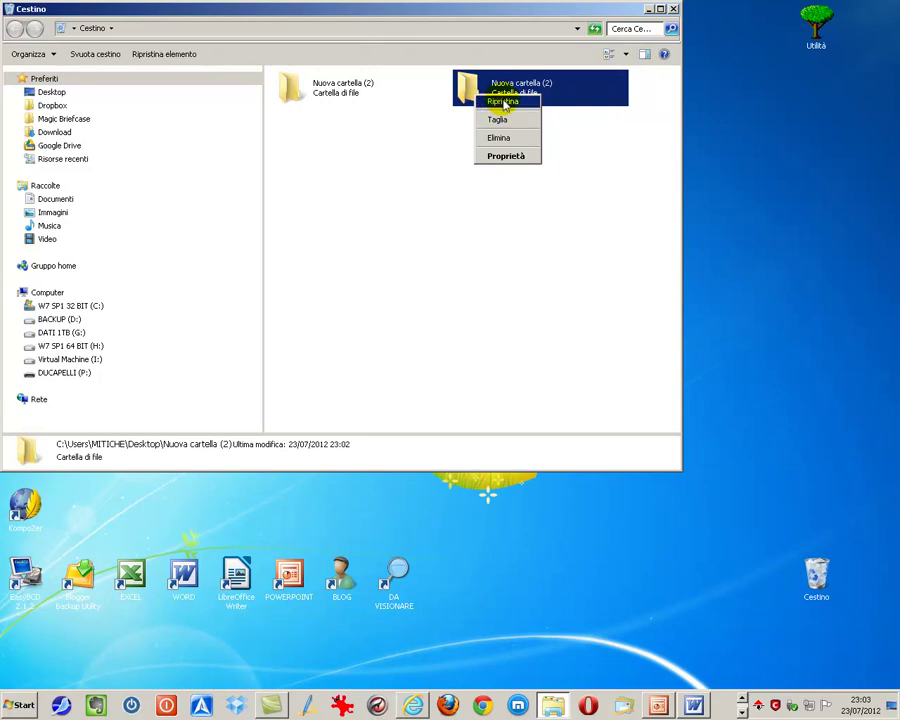
click(503, 103)
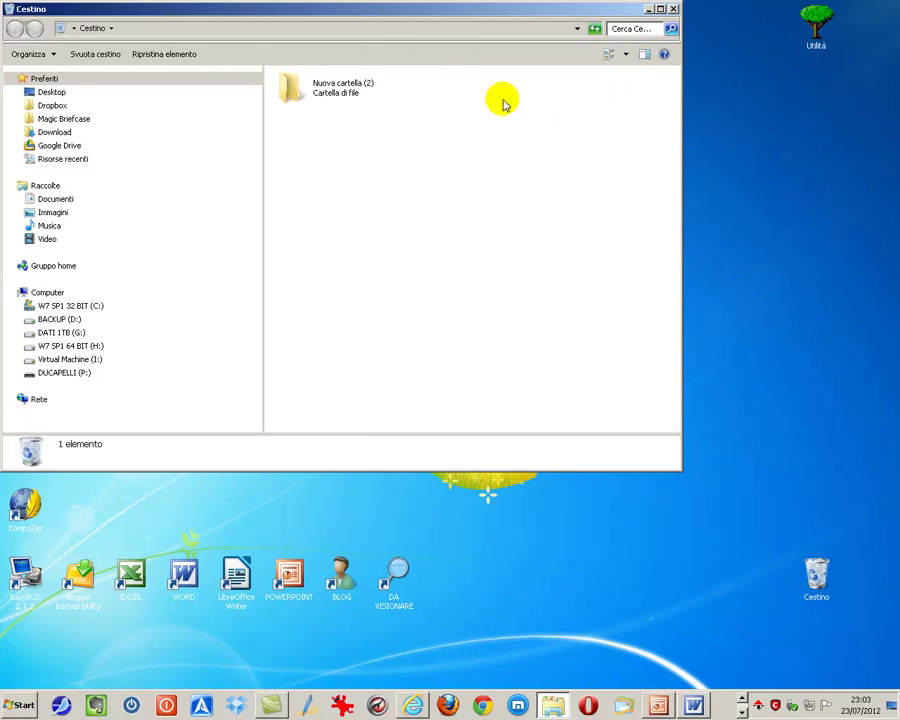
click(671, 8)
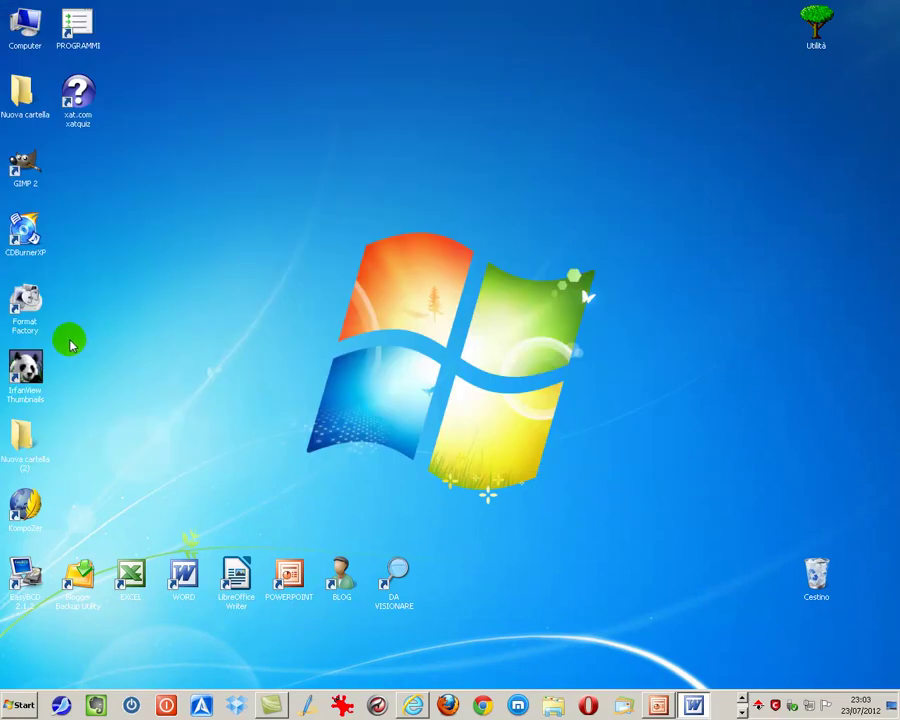
mouse_move(20, 450)
mouse_down()
mouse_move(485, 453)
mouse_move(647, 432)
mouse_move(655, 452)
mouse_up()
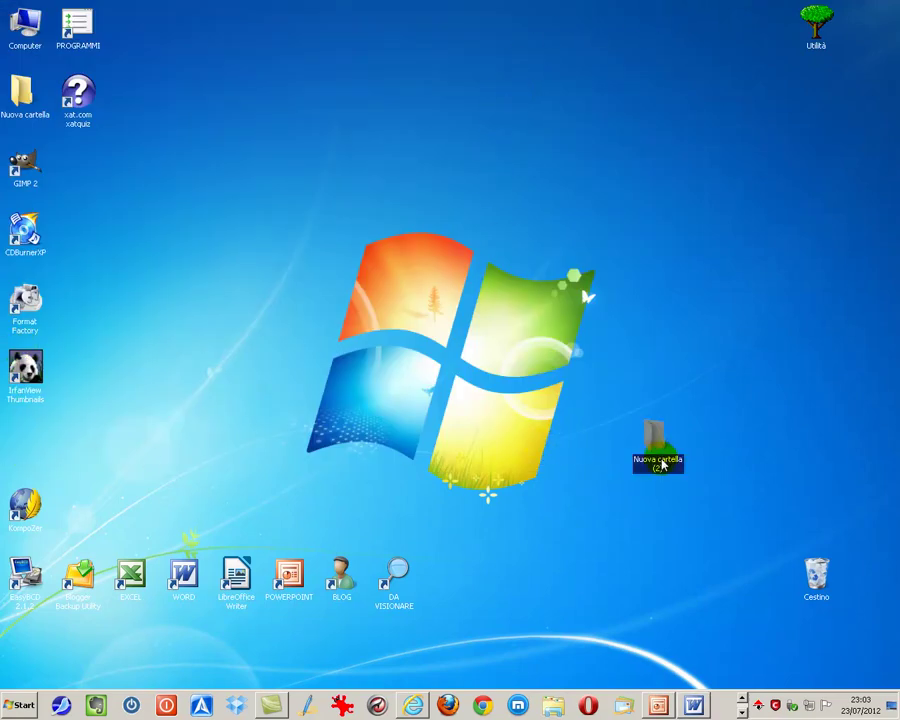
Empty the Cestino, confirming the permanent removal of its folder, and open it to check its contents.
right_click(818, 567)
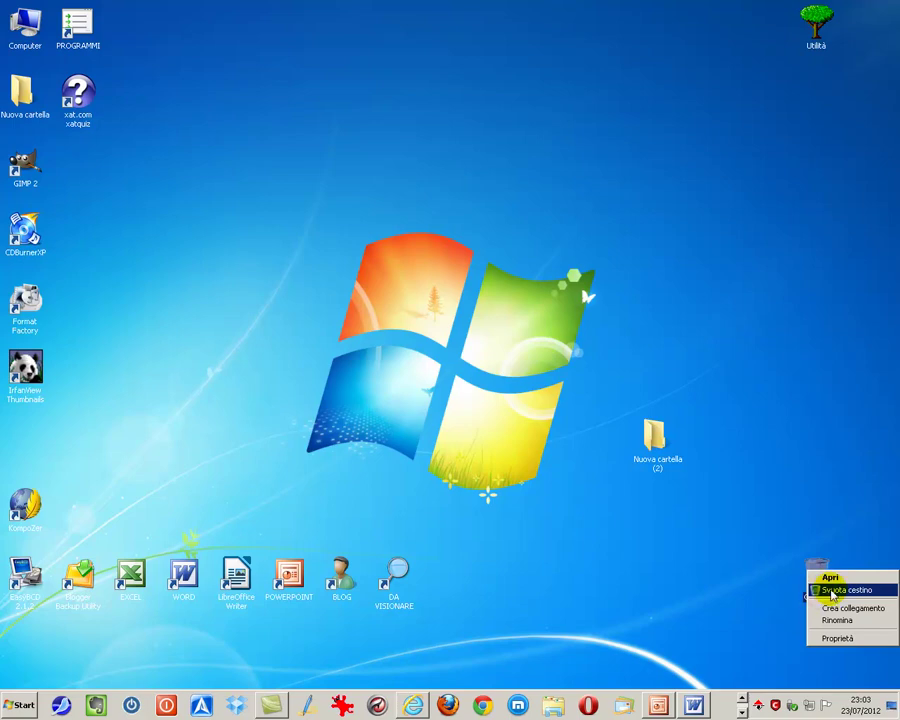
click(832, 591)
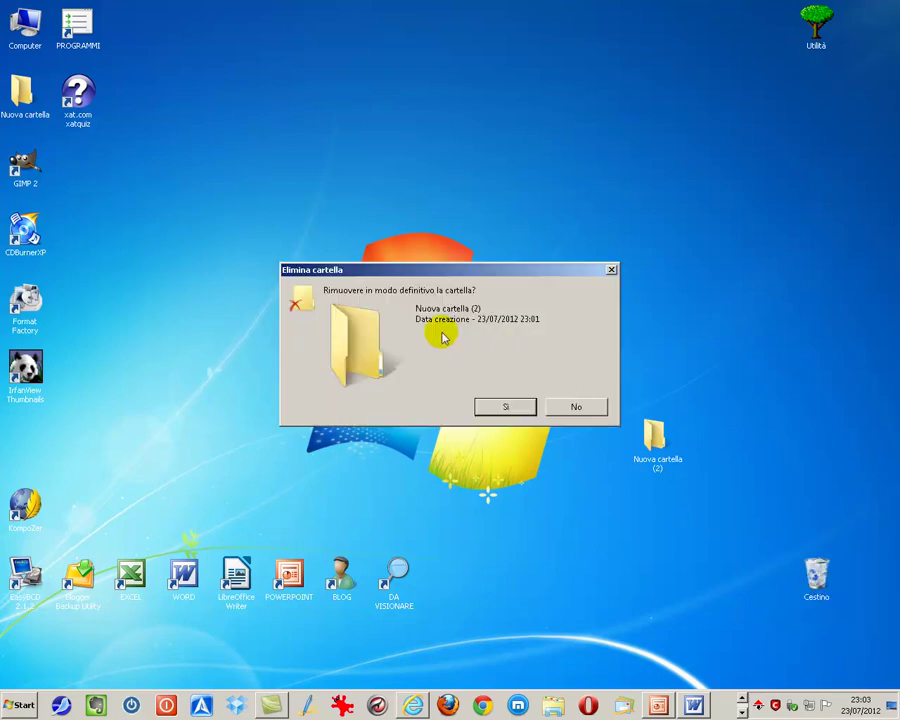
click(503, 407)
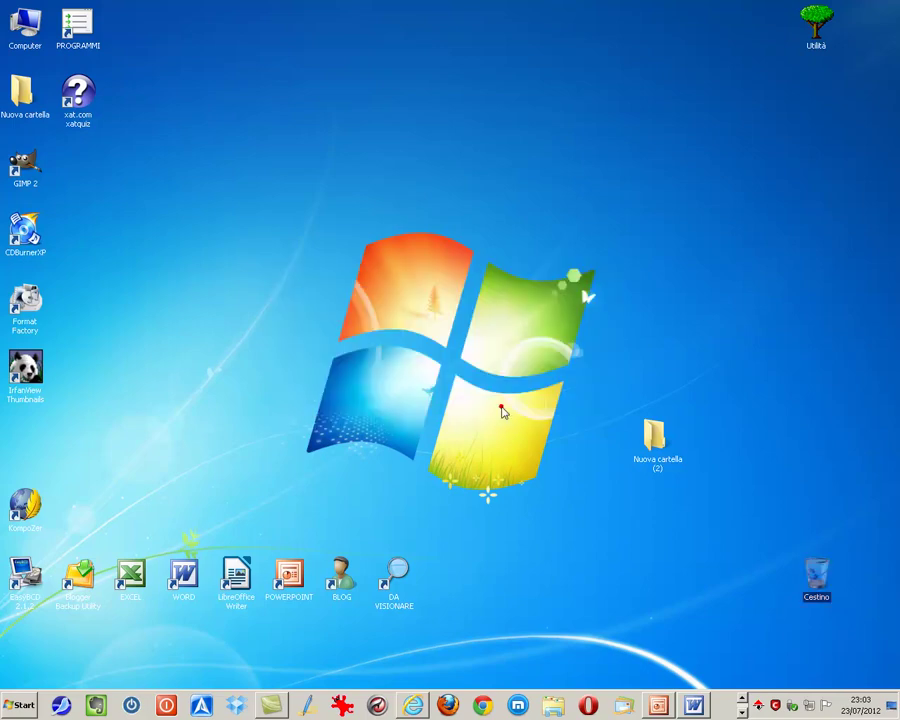
double_click(813, 578)
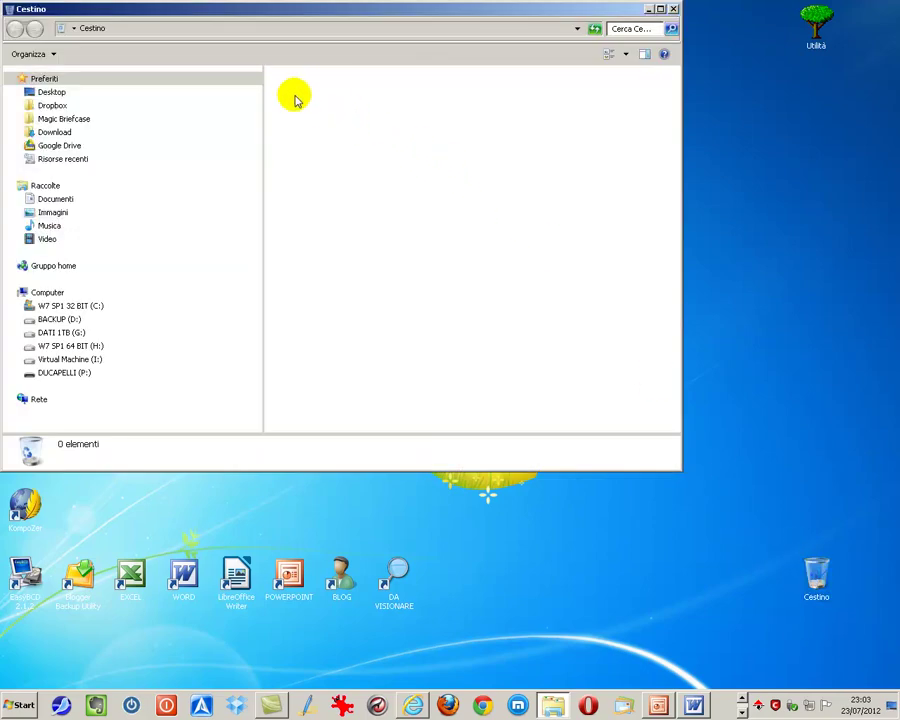
Send the desktop folder Nuova cartella (2) to the Cestino, and permanently delete it from there with confirmation.
click(809, 438)
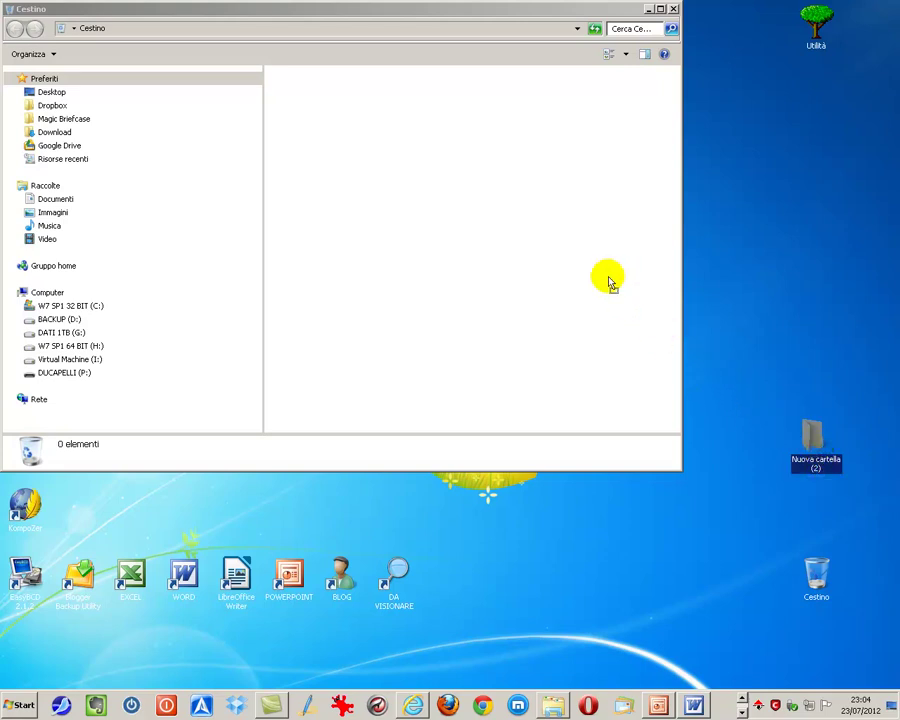
key(Delete)
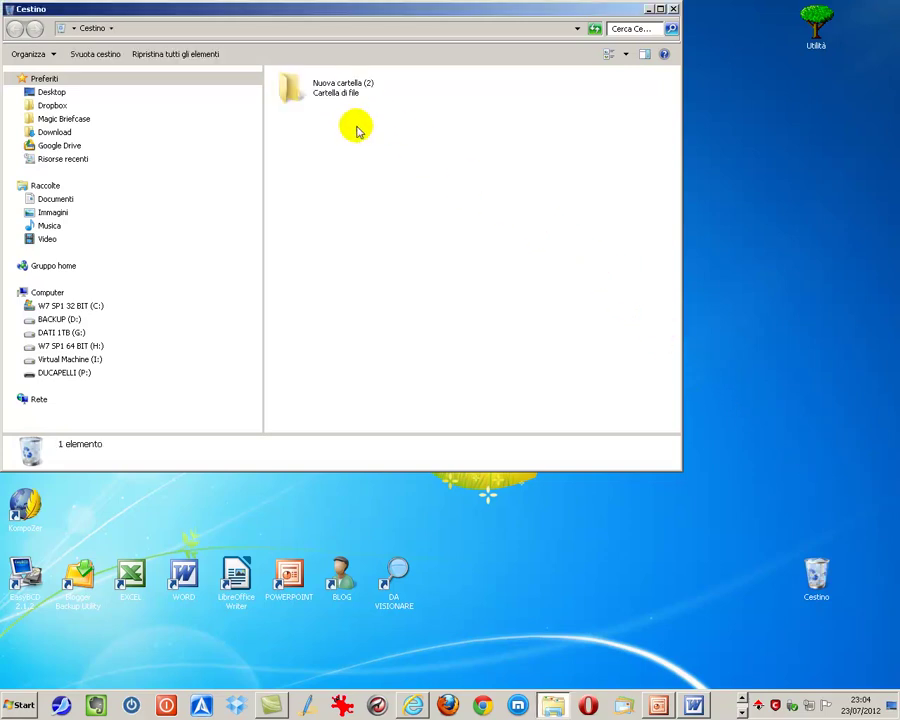
click(341, 88)
right_click(341, 88)
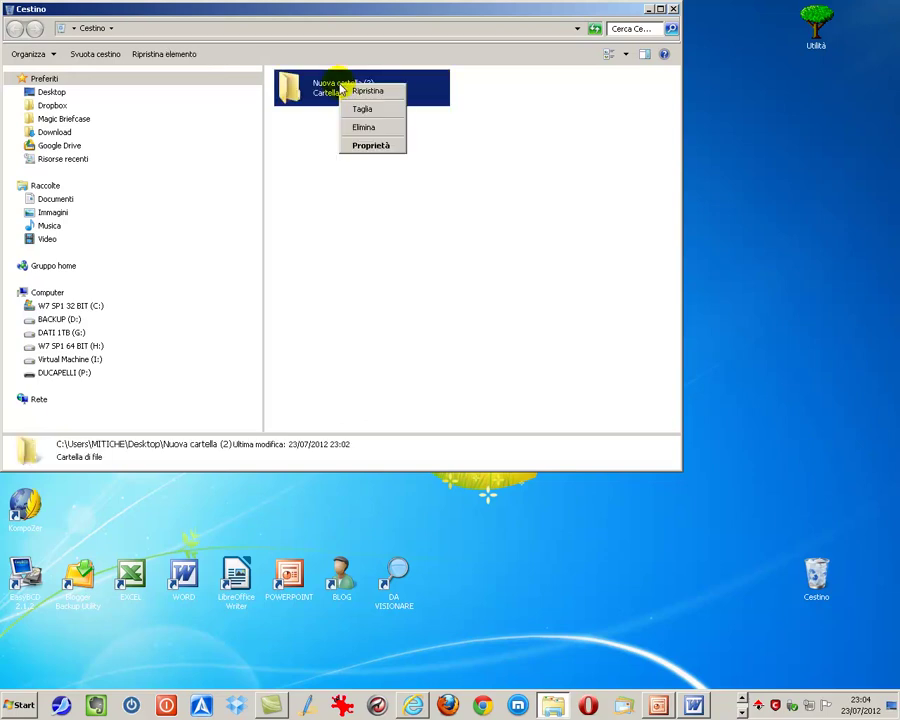
click(363, 127)
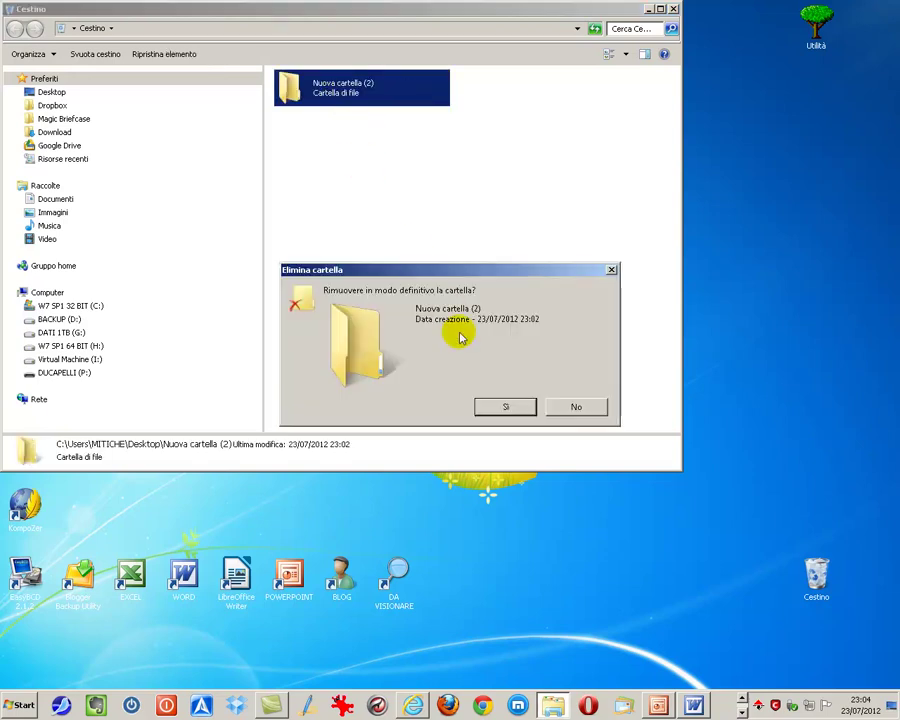
click(492, 406)
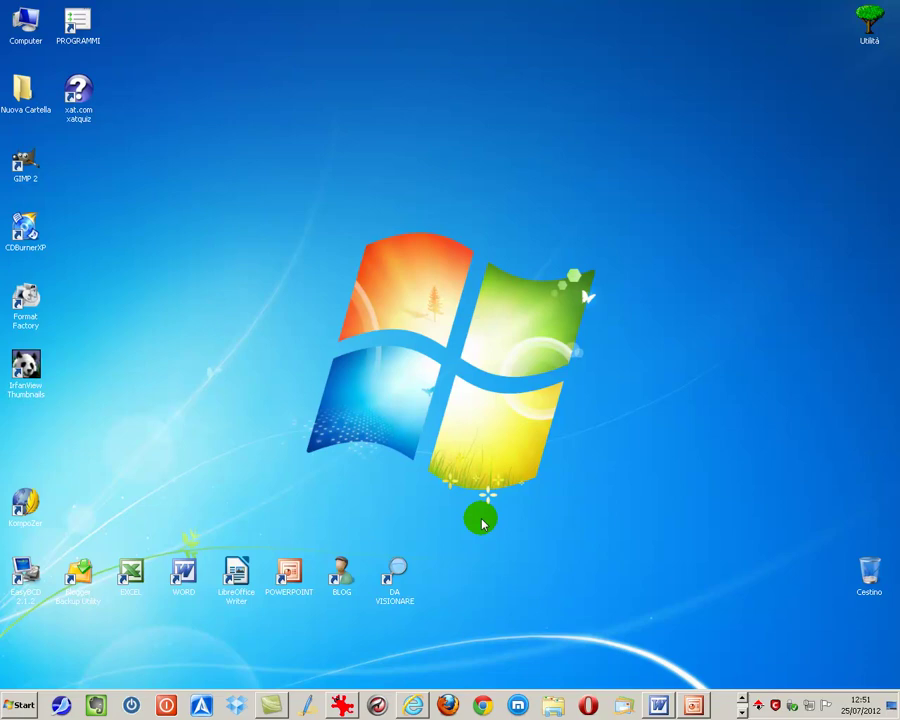
Bring up the already running on-screen keyboard, locate its Ctrl key, and minimize the keyboard.
click(742, 711)
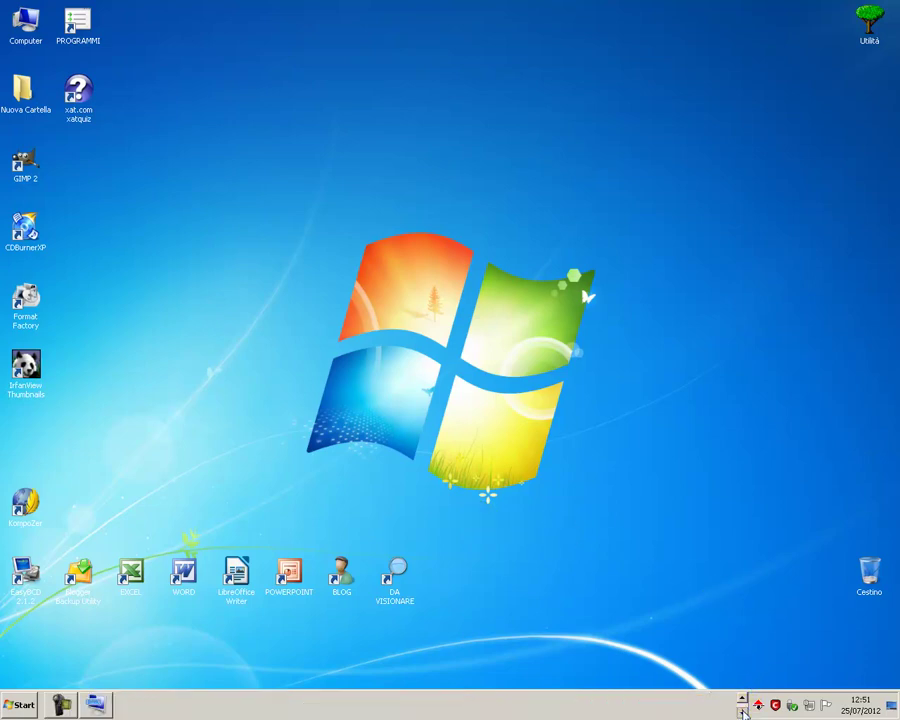
click(100, 705)
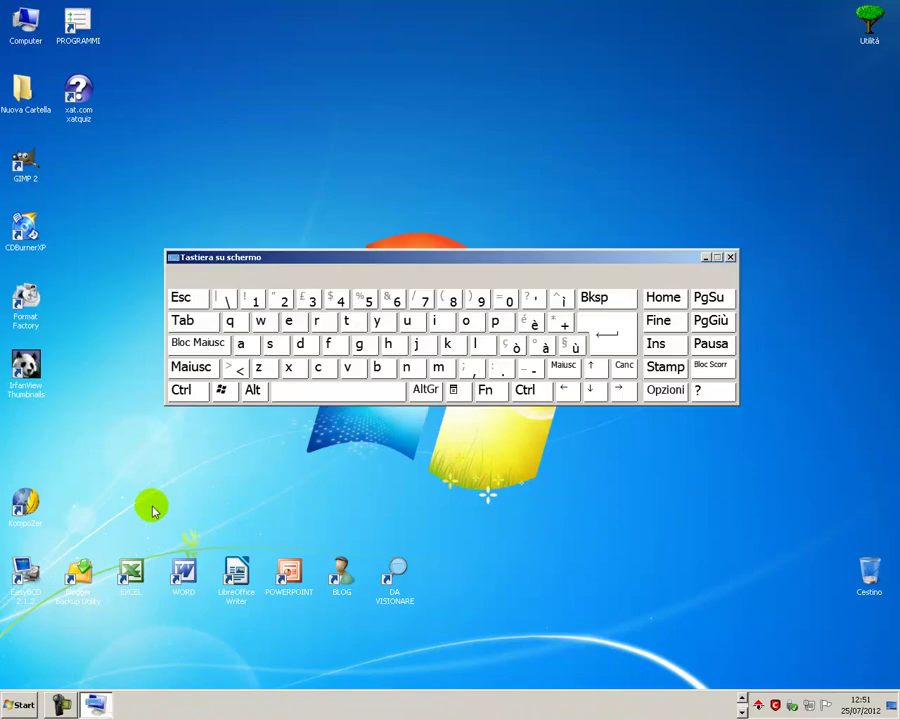
click(181, 390)
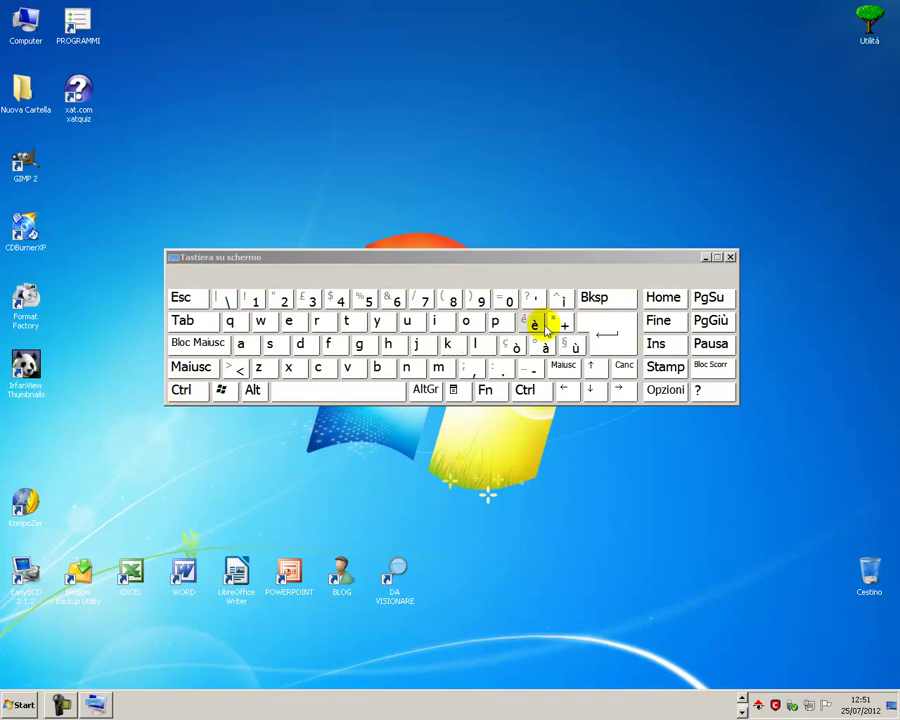
click(706, 258)
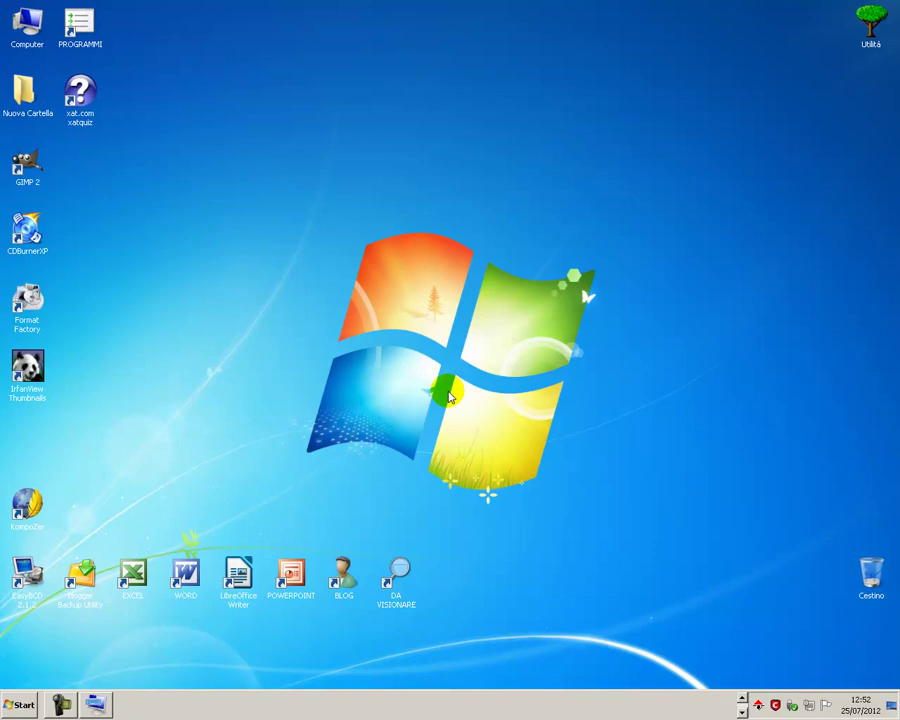
Resize the desktop icons dynamically: enlarge them to very large, shrink them to small, and enlarge them again.
ctrl+scroll(449, 397, up, 3)
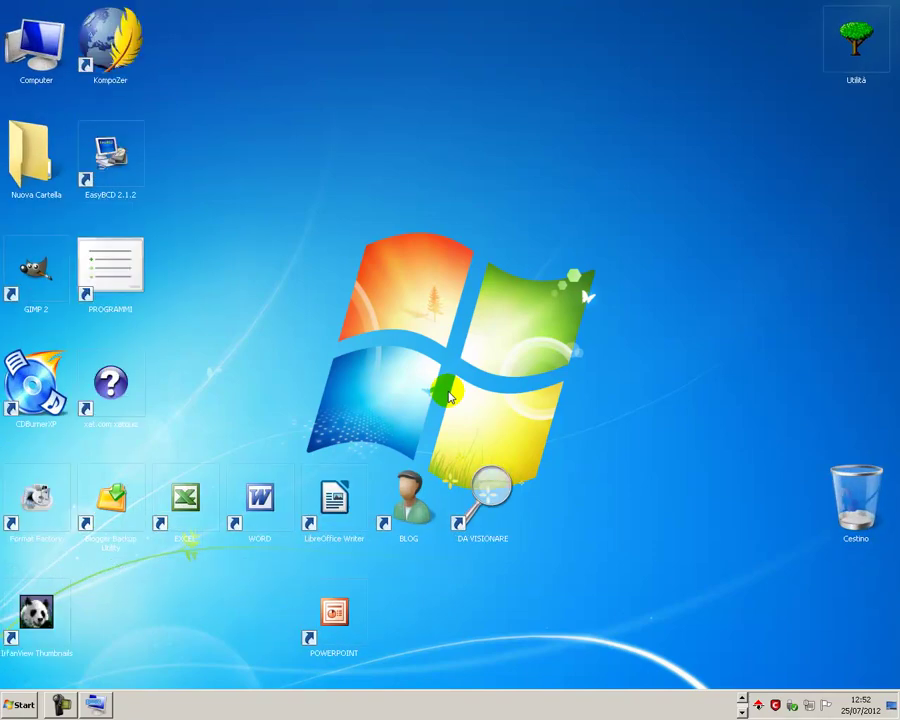
ctrl+scroll(449, 397, up, 2)
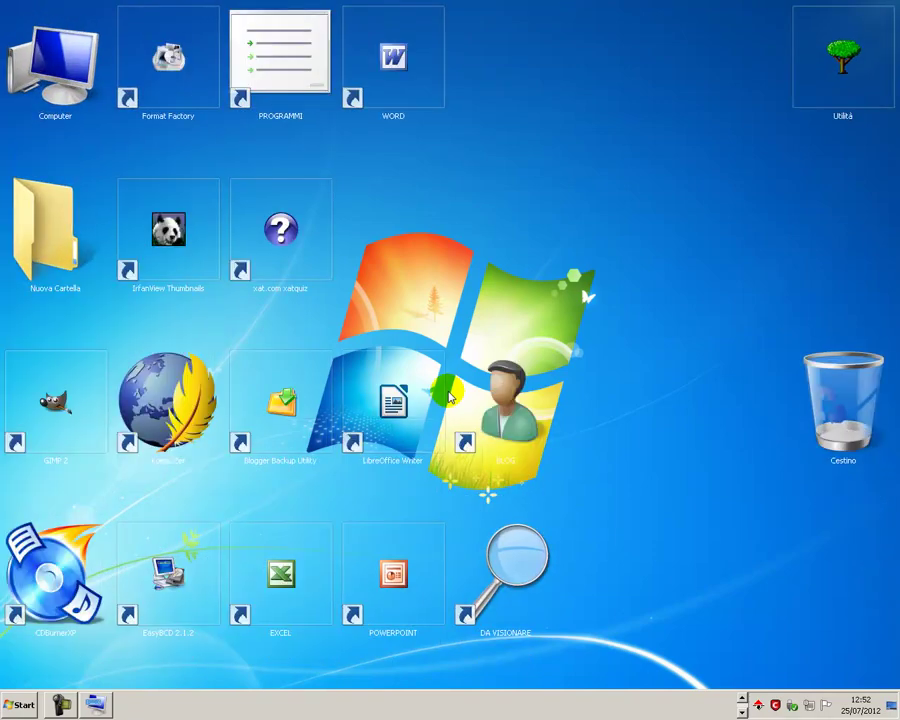
ctrl+scroll(449, 397, down, 5)
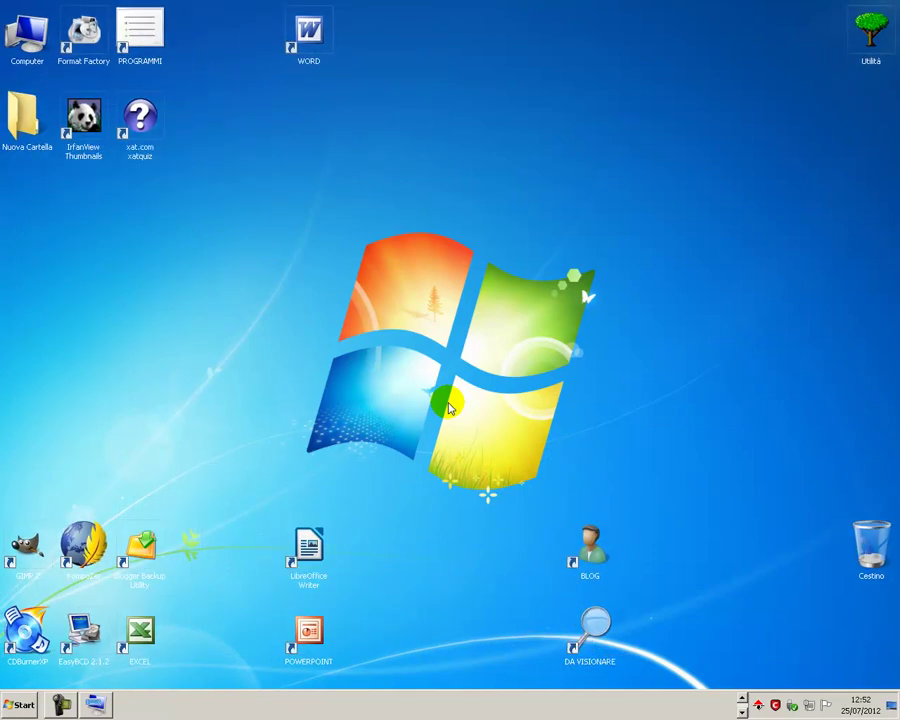
ctrl+scroll(449, 407, down, 4)
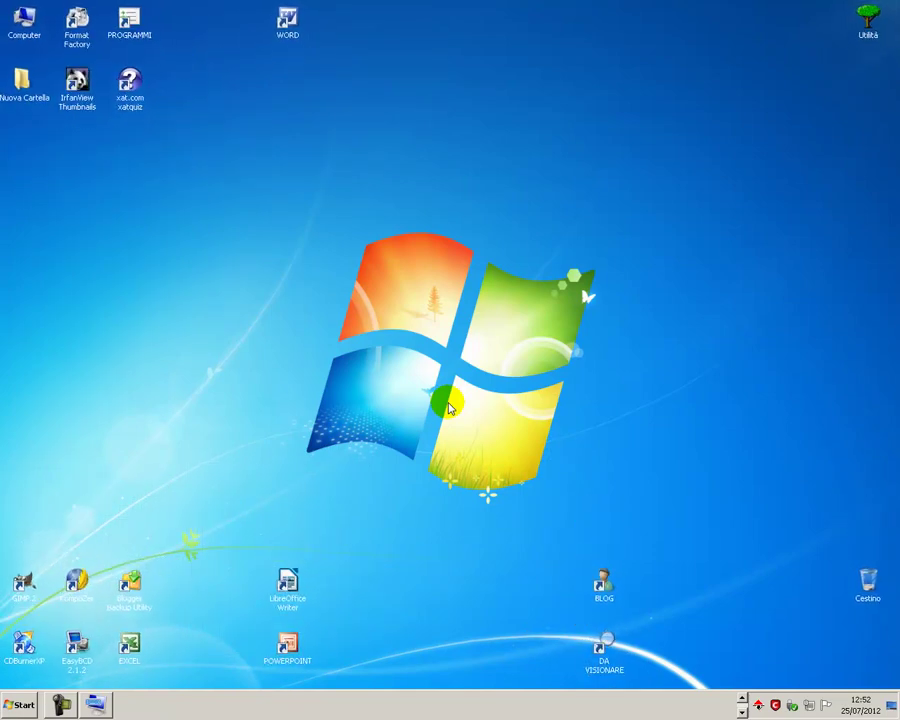
ctrl+scroll(449, 407, up, 4)
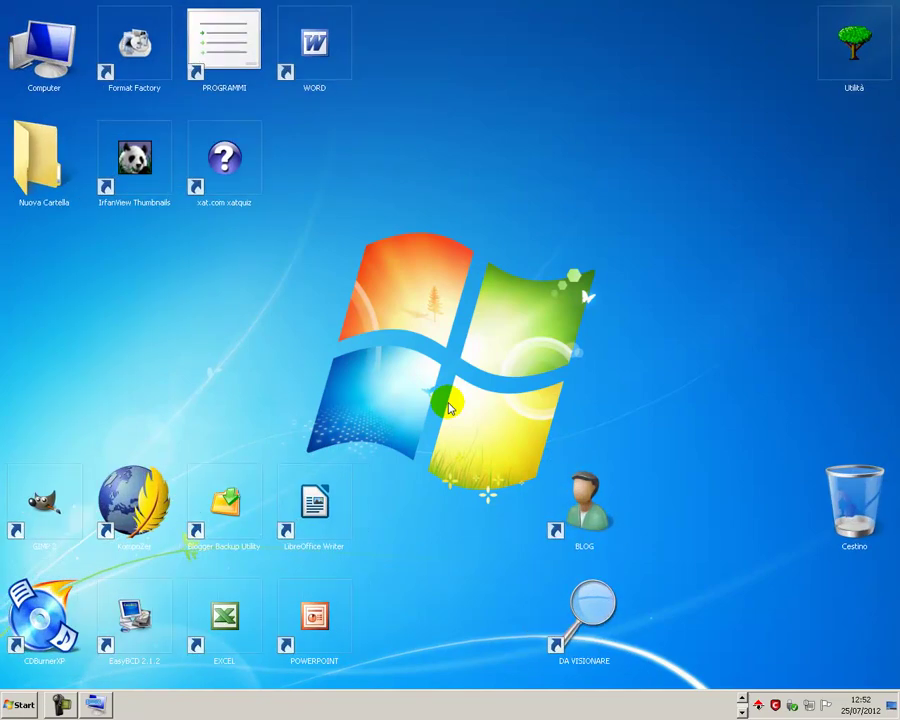